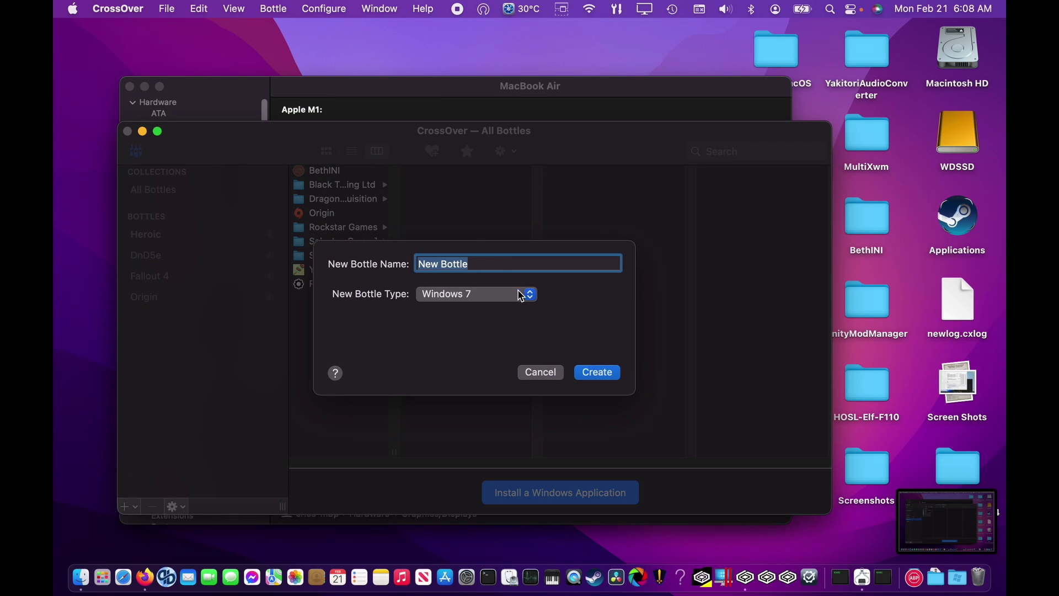
# Step: Pick Windows 7 64-bit as the bottle type, name it 'Fallout 4-Test', and create it
pyautogui.click(519, 294)
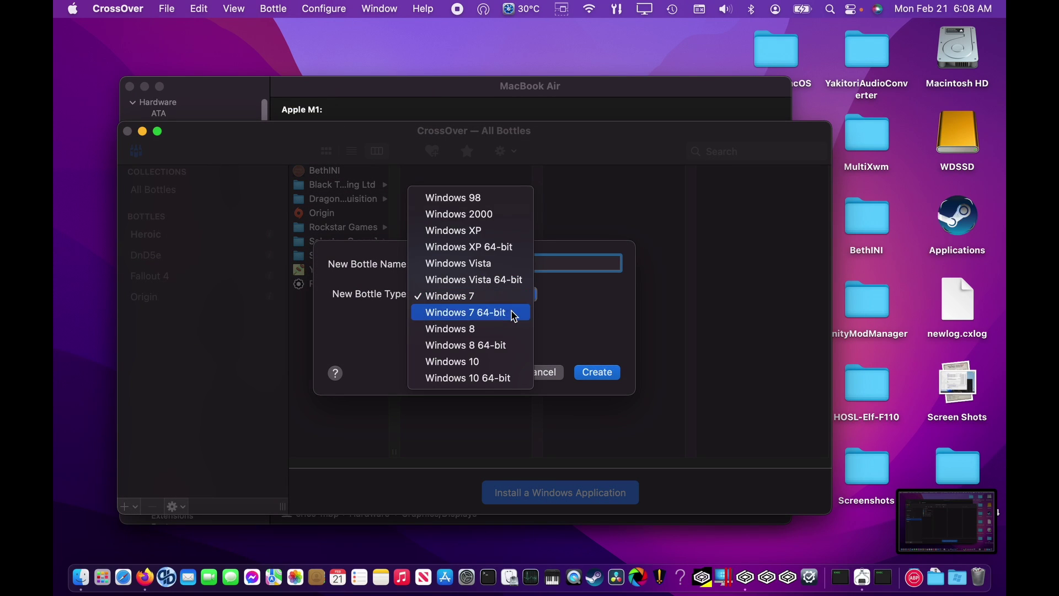
pyautogui.click(514, 315)
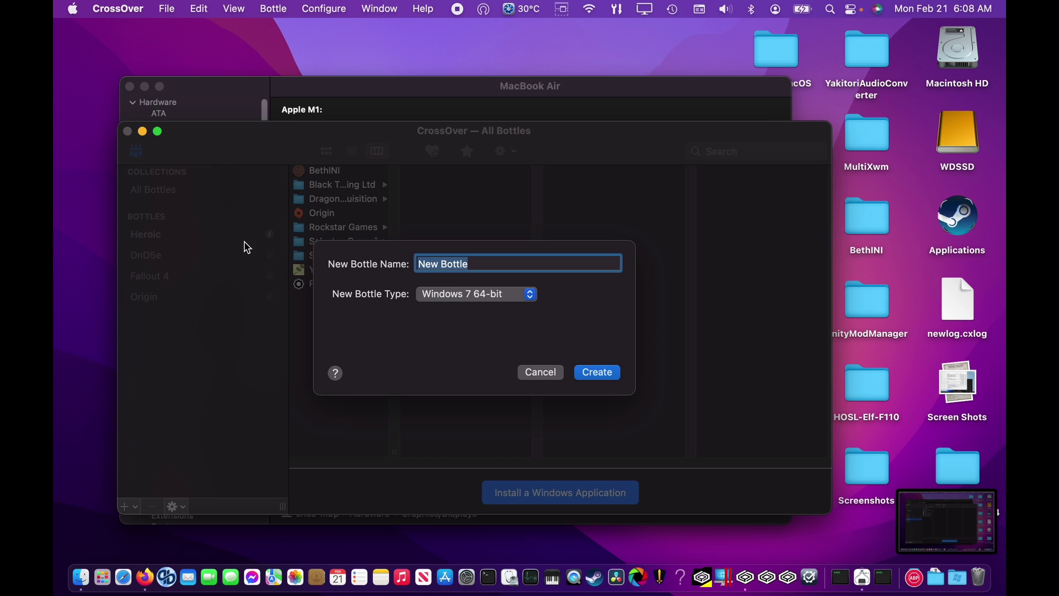
pyautogui.write('Fallout 4-Test')
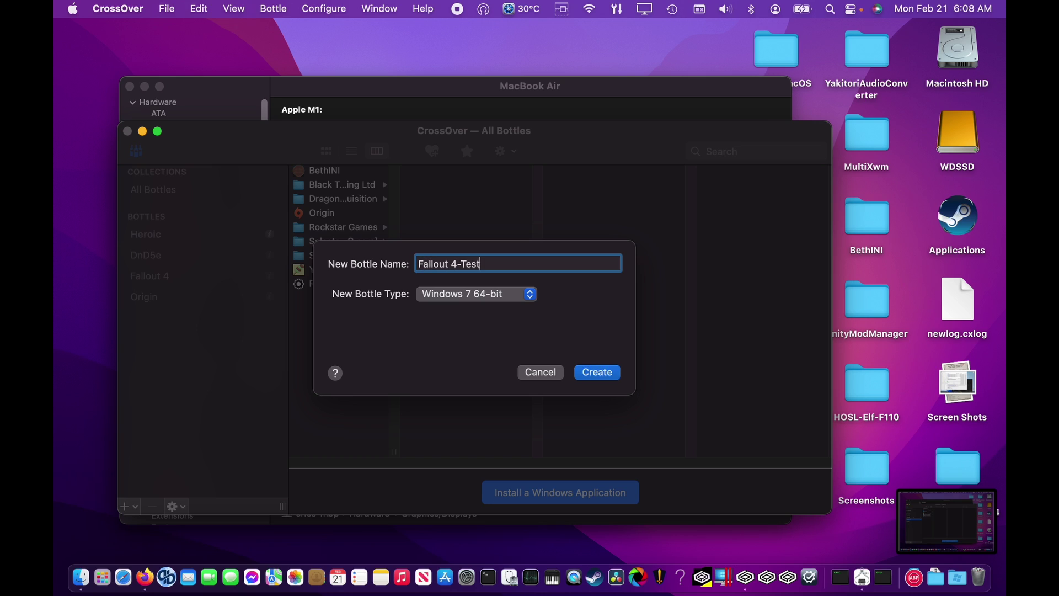
pyautogui.click(597, 368)
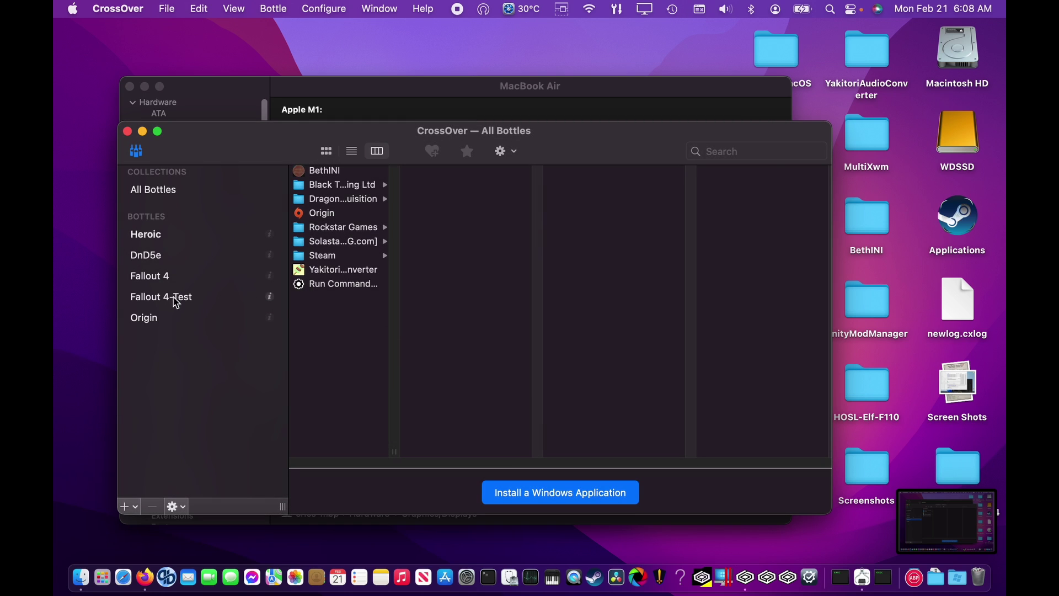
# Step: Choose Install Software for the Fallout 4-Test bottle, search 'Fallout 4', select it and continue
pyautogui.click(176, 303)
pyautogui.rightClick(176, 303)
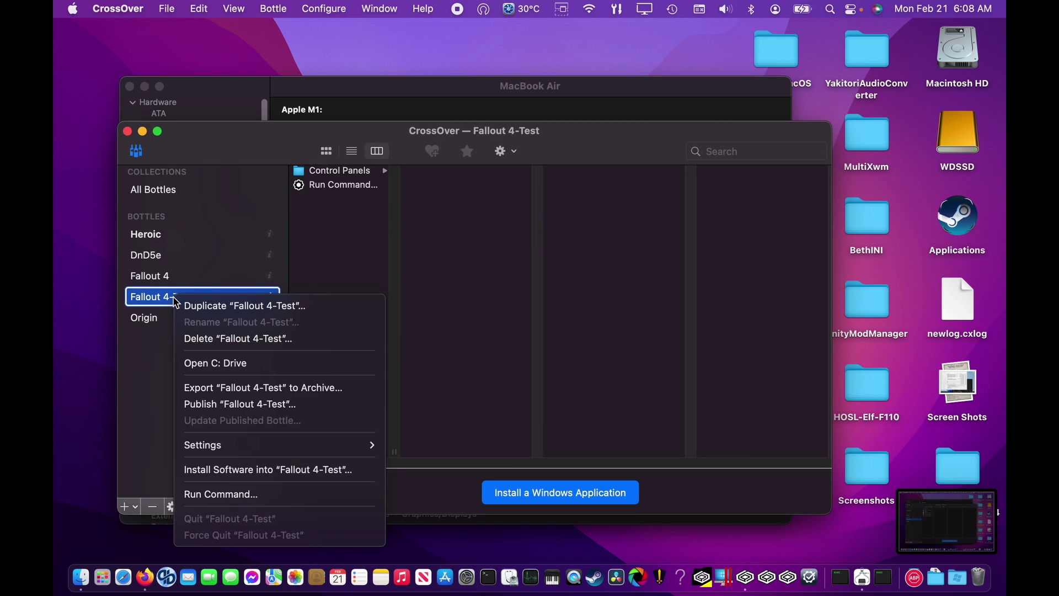
pyautogui.click(277, 469)
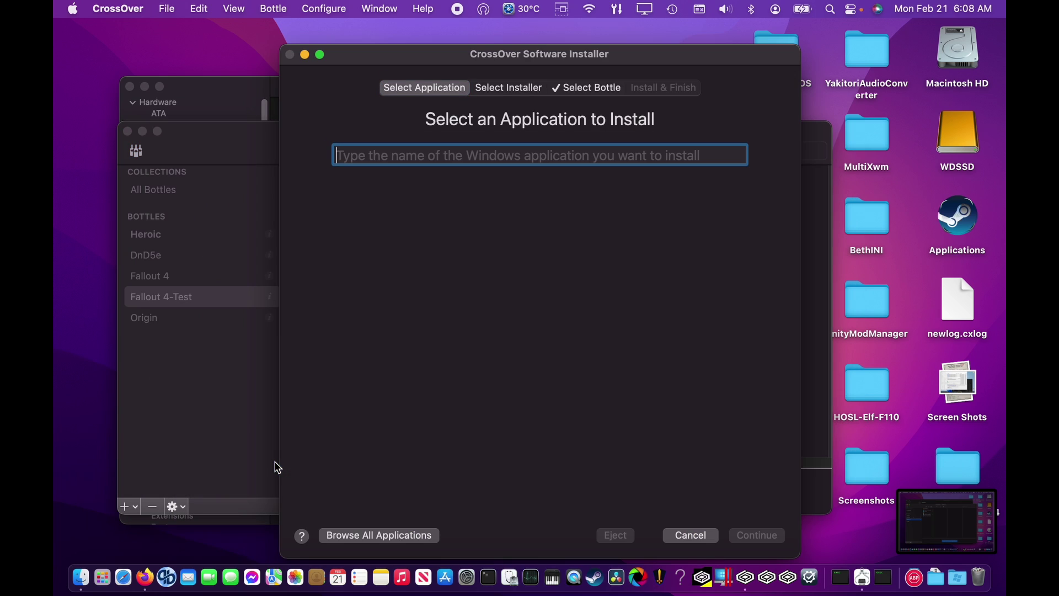
pyautogui.write('Fall')
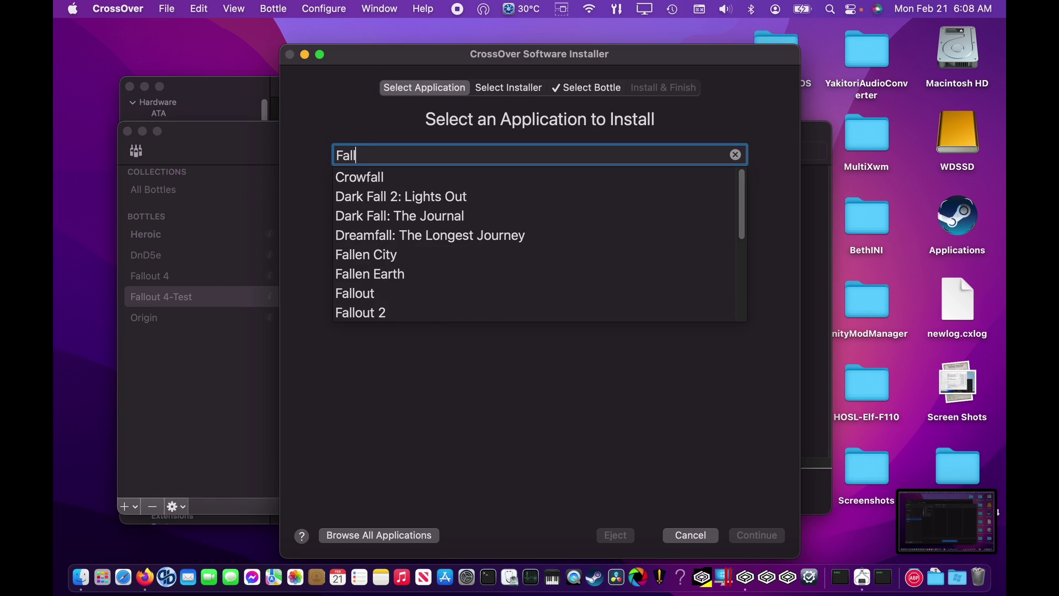
pyautogui.write('out 4')
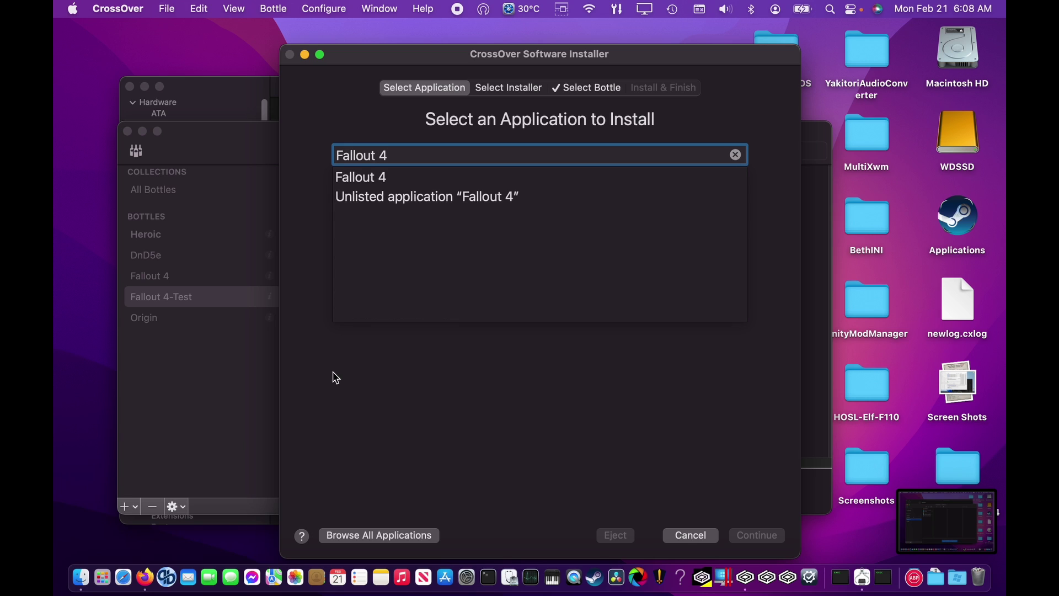
pyautogui.click(407, 180)
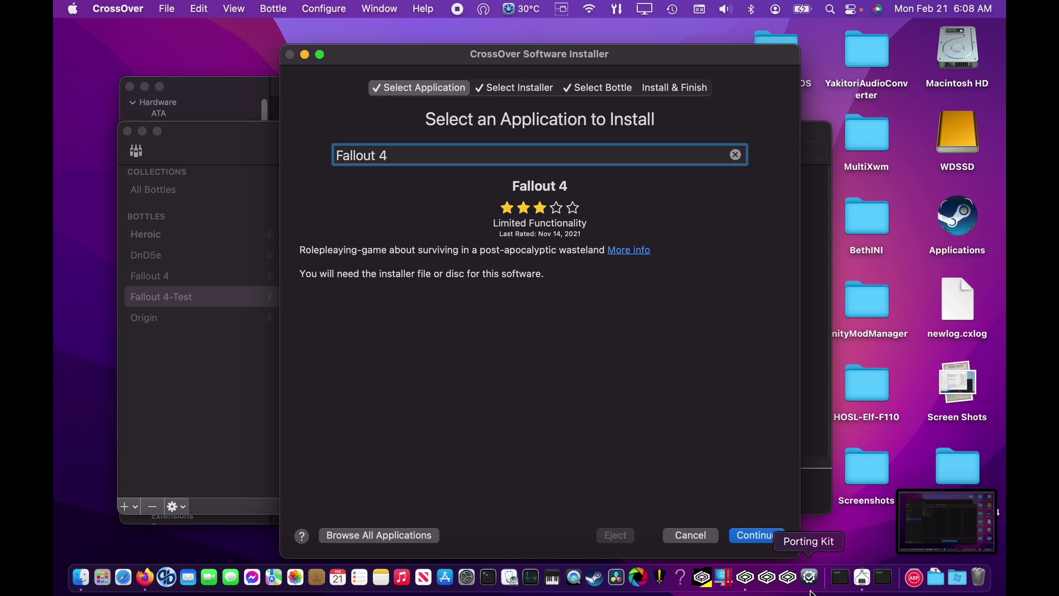
pyautogui.click(760, 539)
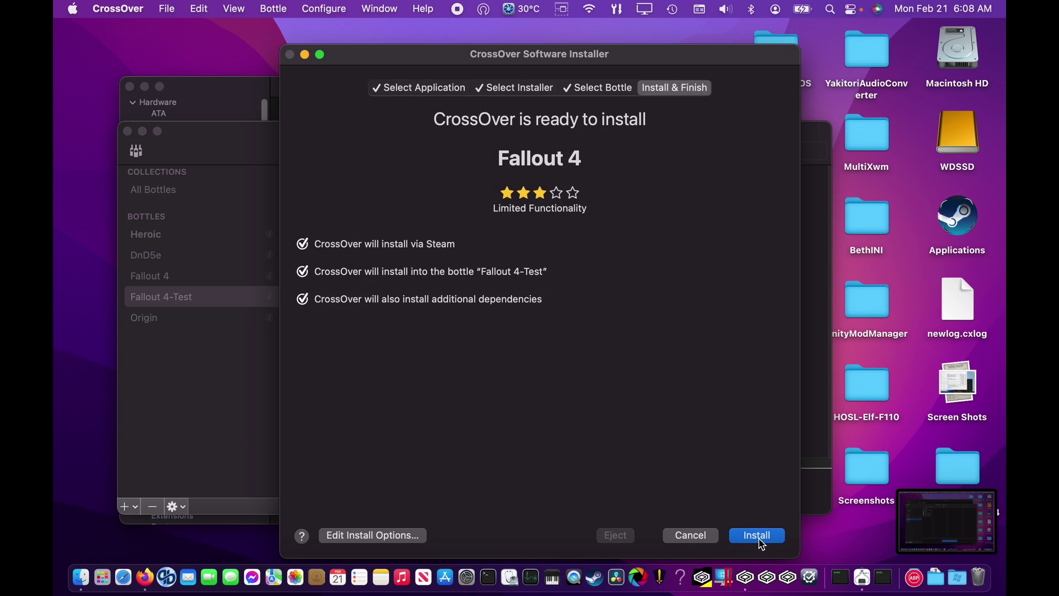
# Step: Start the Fallout 4 install, accept the Courier New licence, and complete the XML Parser wizard
pyautogui.click(761, 540)
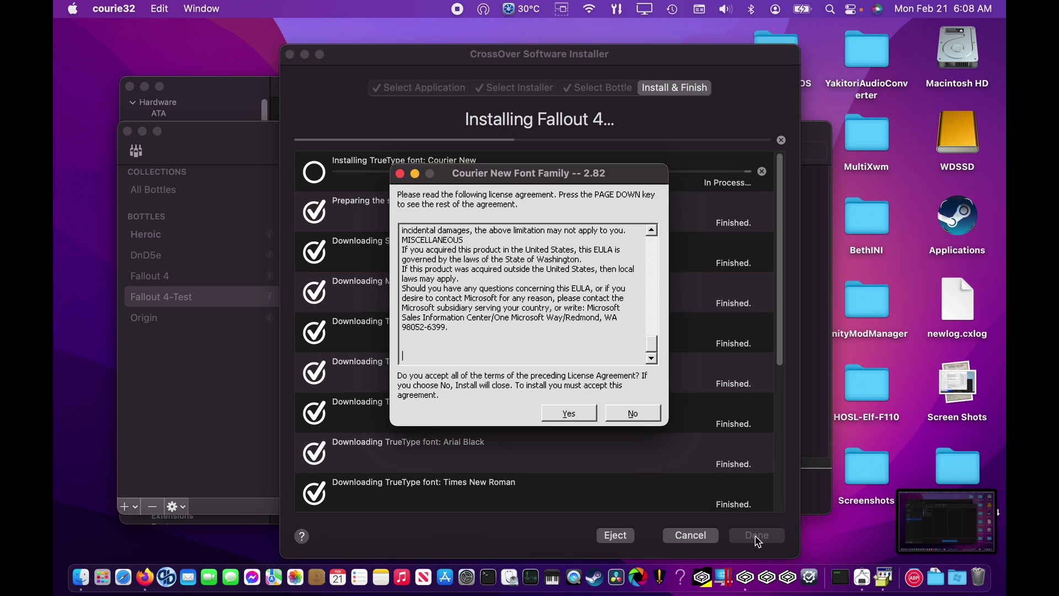
pyautogui.click(571, 414)
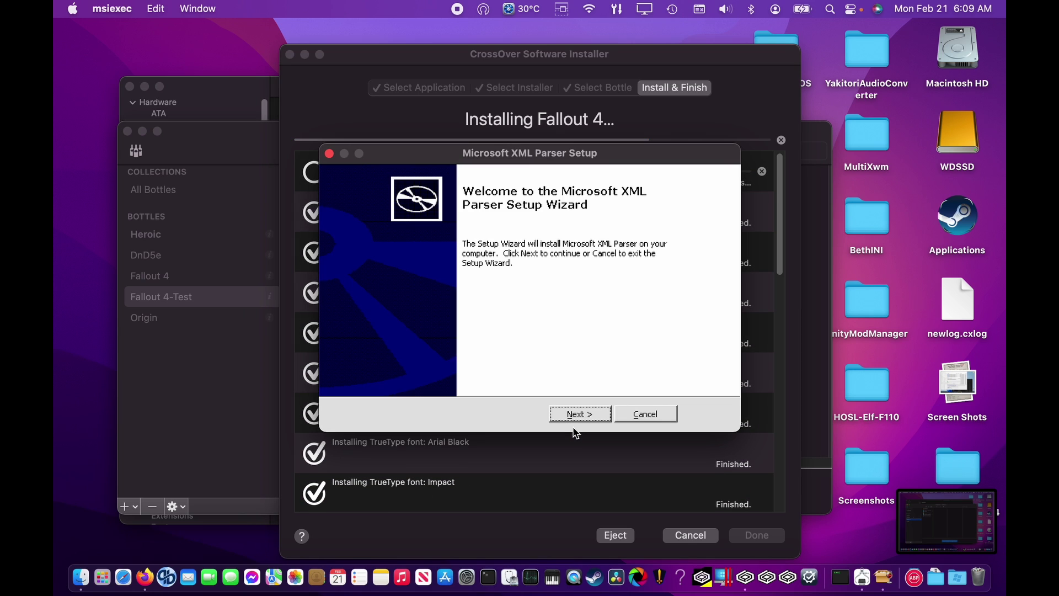
pyautogui.click(575, 419)
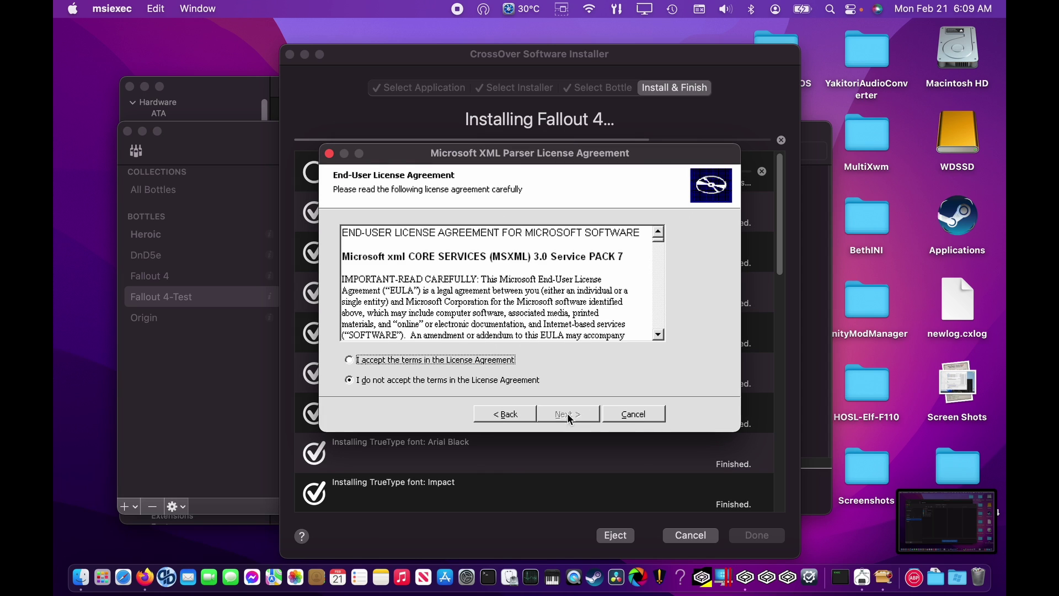
pyautogui.click(466, 362)
pyautogui.click(567, 416)
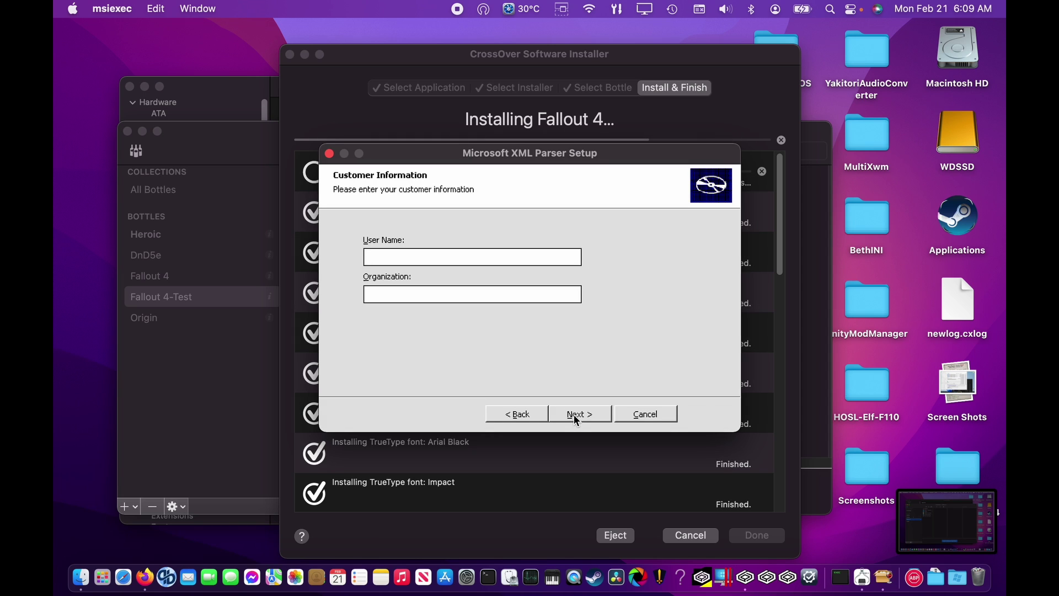
pyautogui.click(574, 415)
pyautogui.click(574, 415)
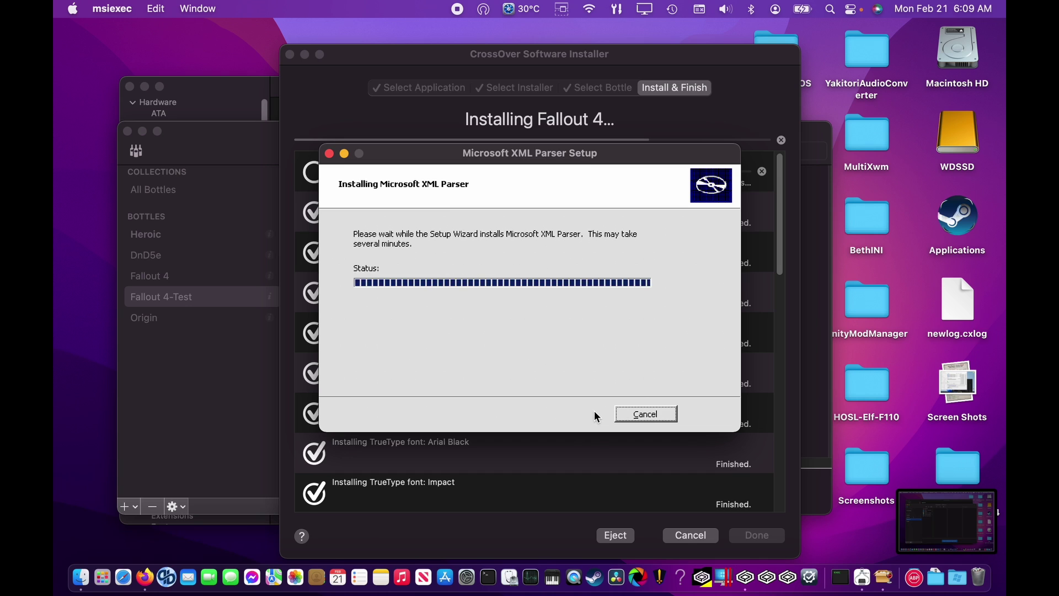
pyautogui.click(634, 417)
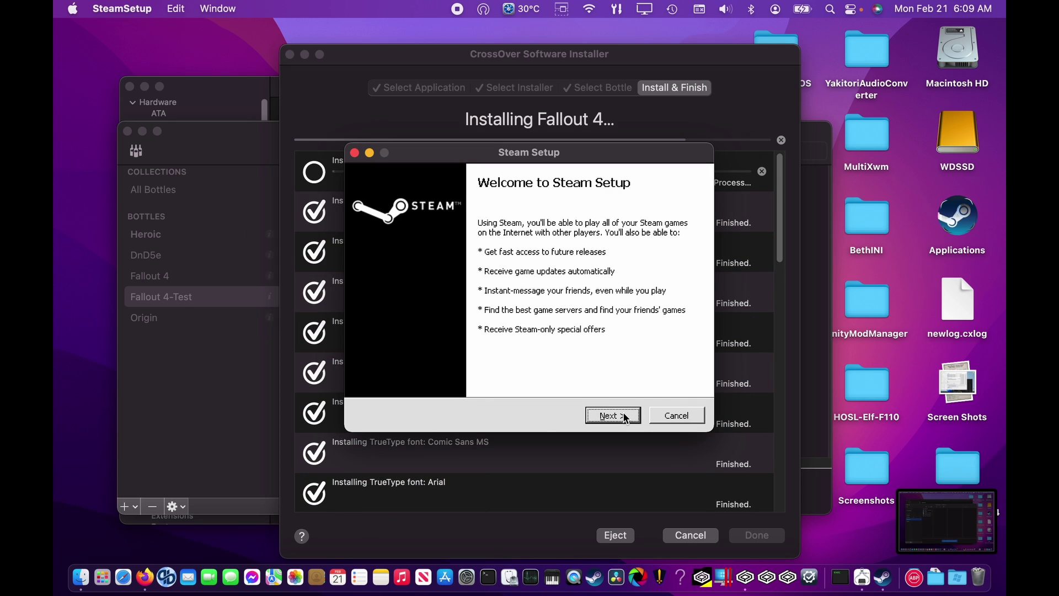
# Step: Complete Steam Setup with the default language and folder, launching Steam at the end
pyautogui.click(625, 418)
pyautogui.click(625, 418)
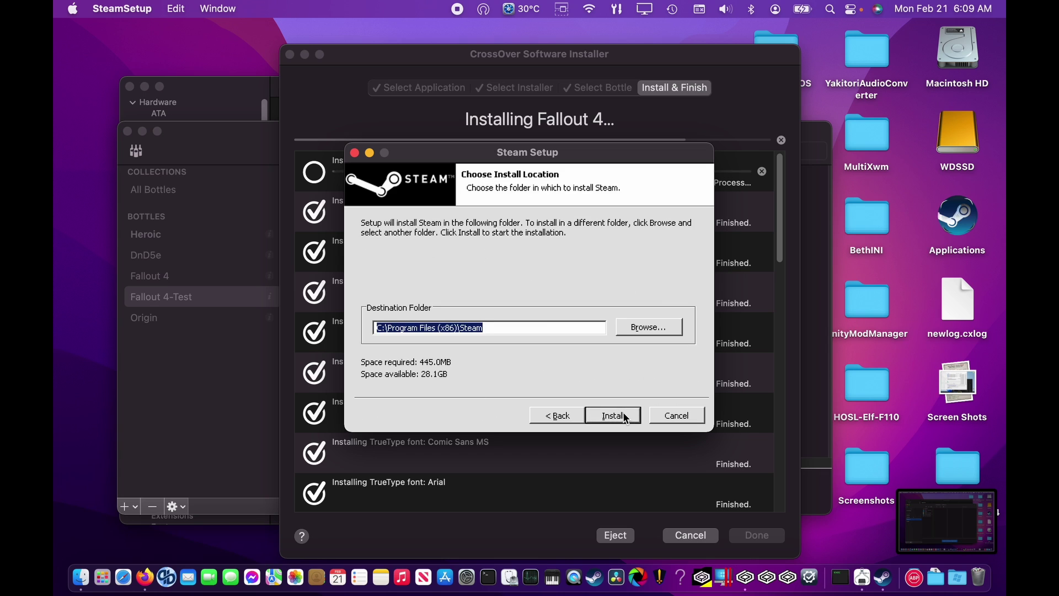
pyautogui.click(625, 418)
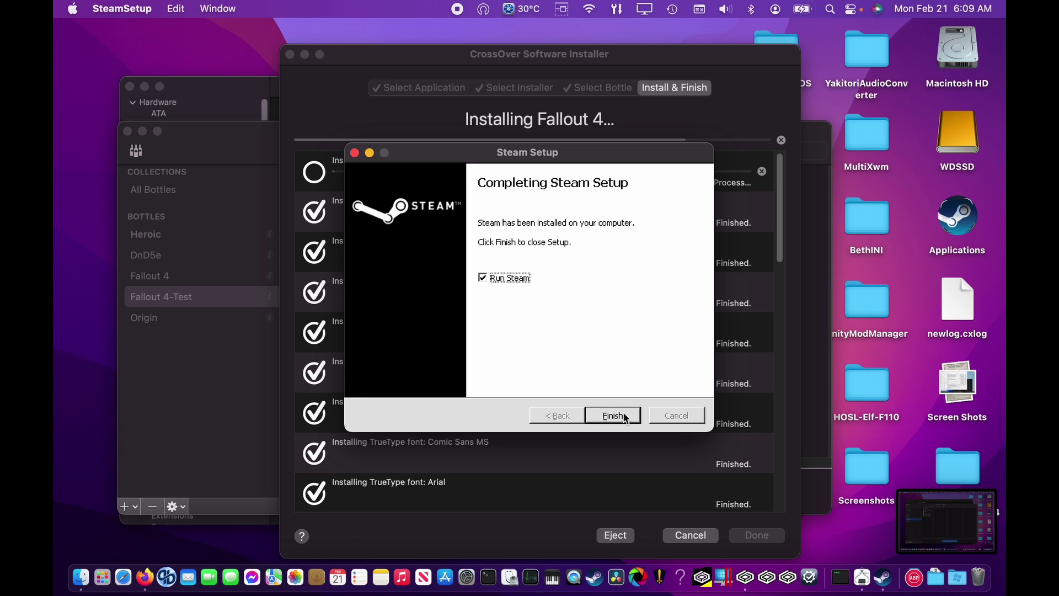
pyautogui.click(625, 418)
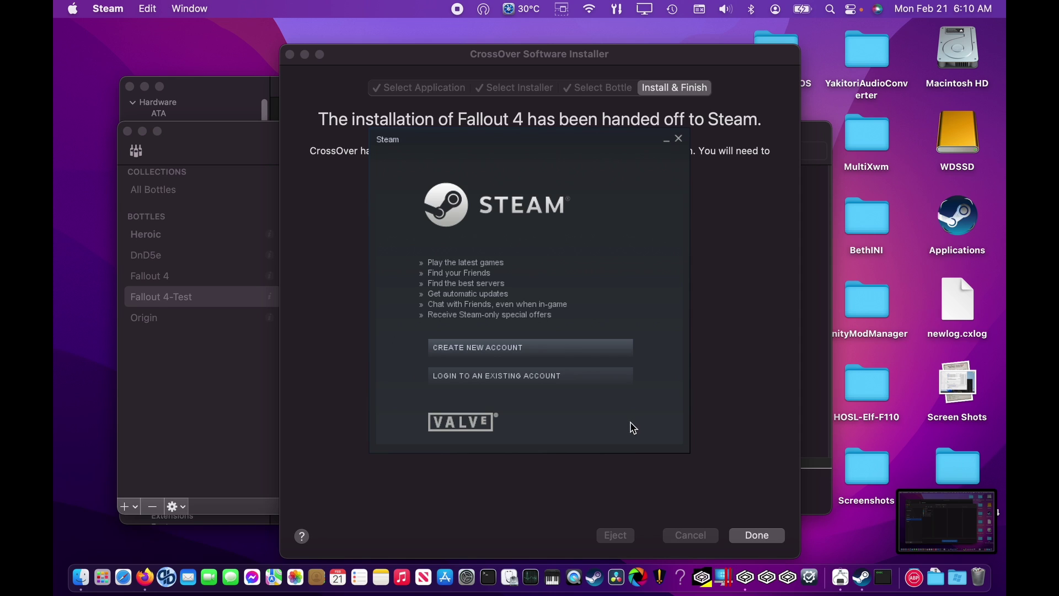
pyautogui.press('super+shift+5')
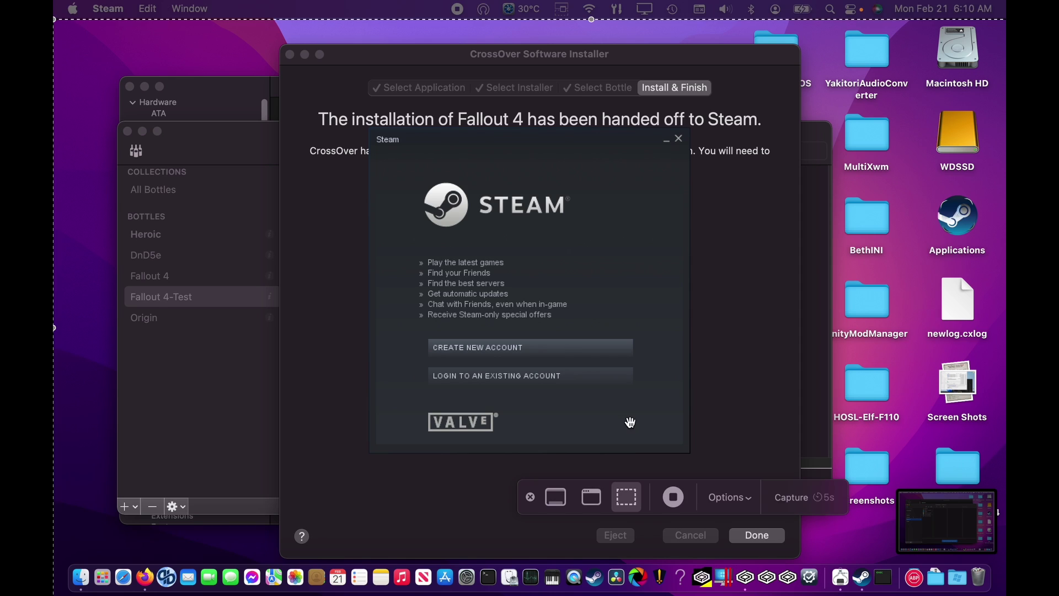
# Step: Search the installer for '.N' and select Microsoft .NET Framework 4.6.1 for Fallout 4-Test
pyautogui.click(673, 496)
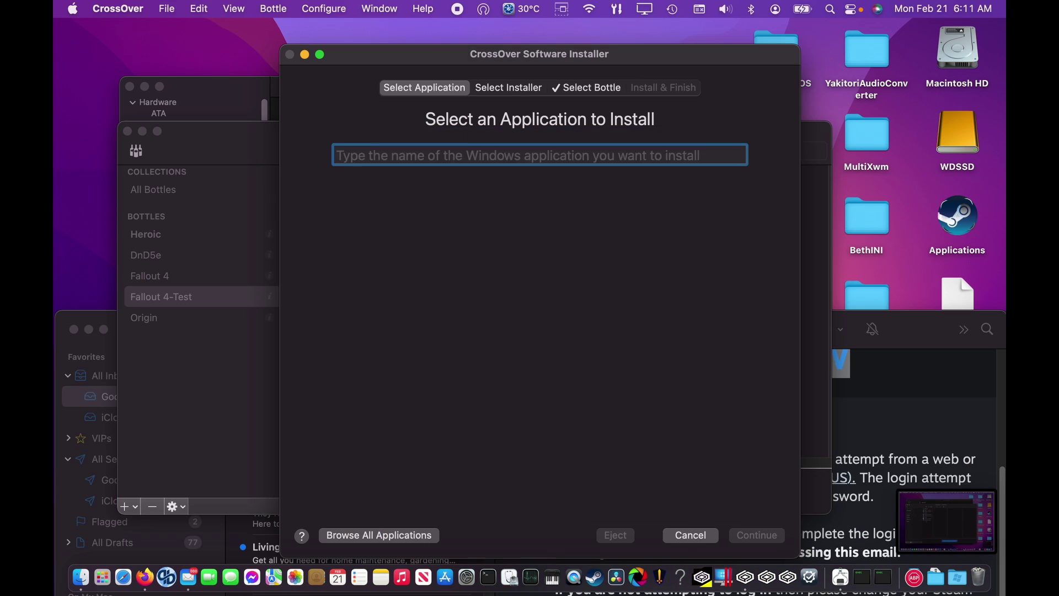
pyautogui.write('dot net')
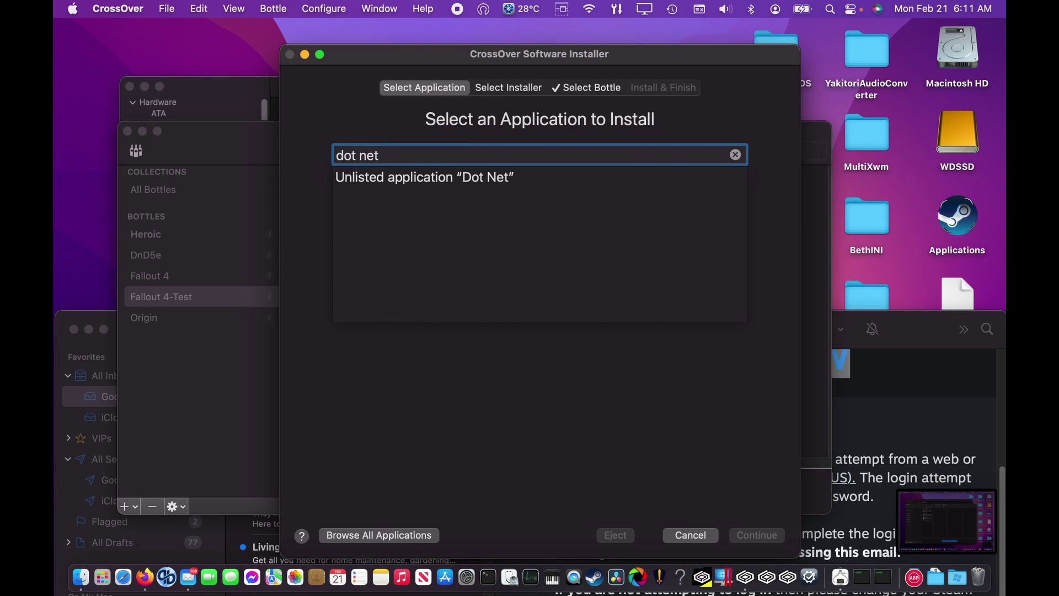
pyautogui.press('BackSpace')
pyautogui.press('BackSpace')
pyautogui.press('BackSpace')
pyautogui.press('BackSpace')
pyautogui.press('BackSpace')
pyautogui.press('BackSpace')
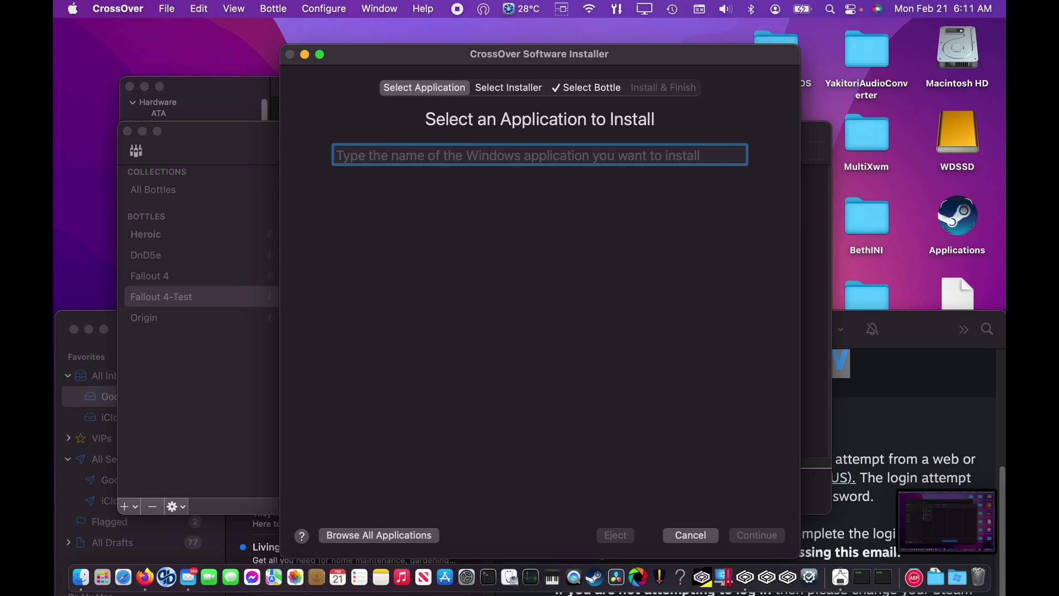
pyautogui.write('.NET')
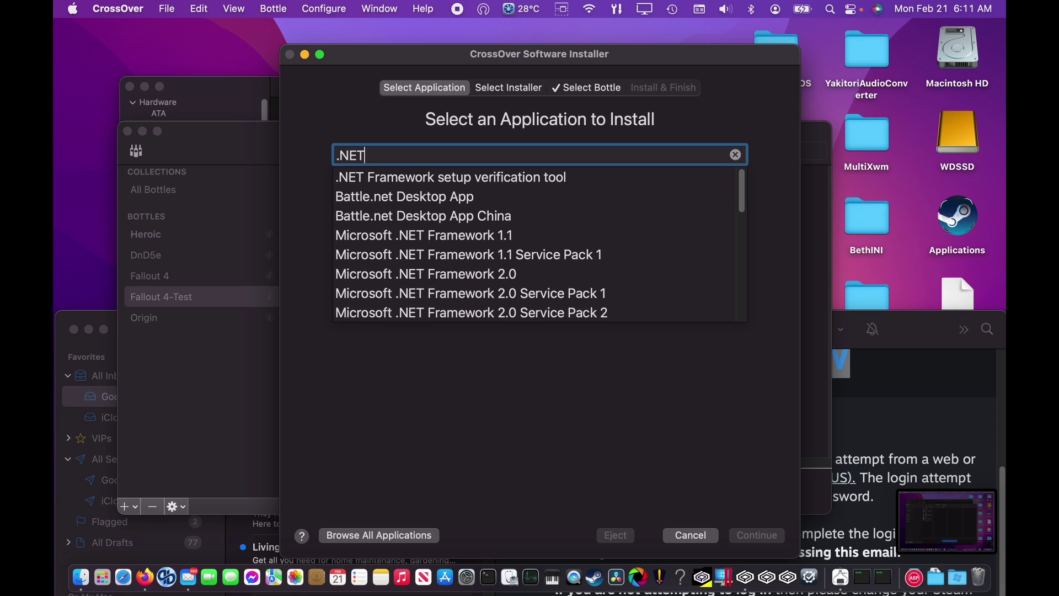
pyautogui.moveTo(563, 254)
pyautogui.scroll(-3, 569, 263)
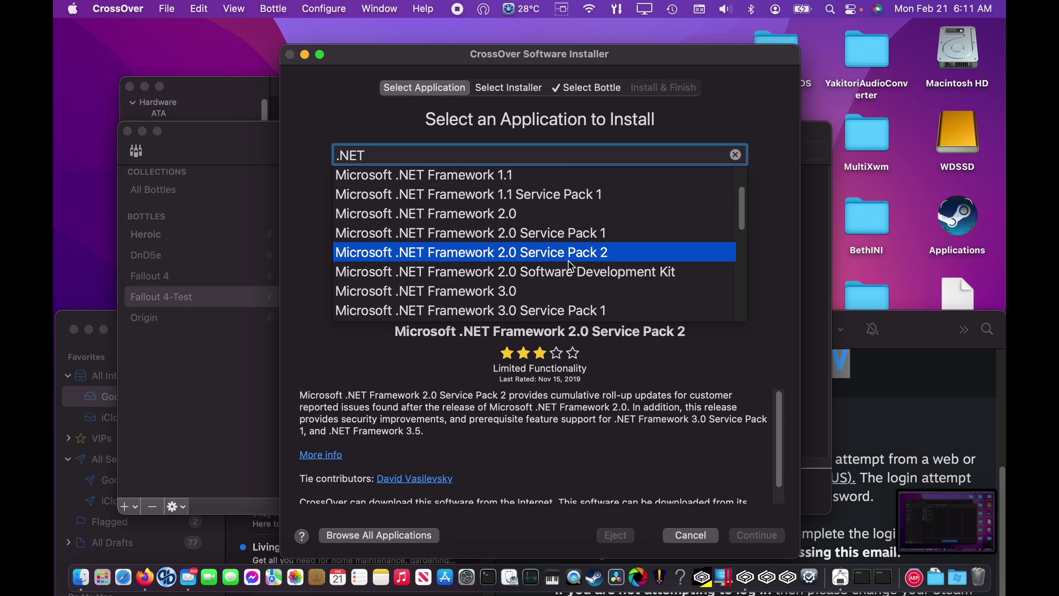
pyautogui.scroll(-3, 570, 267)
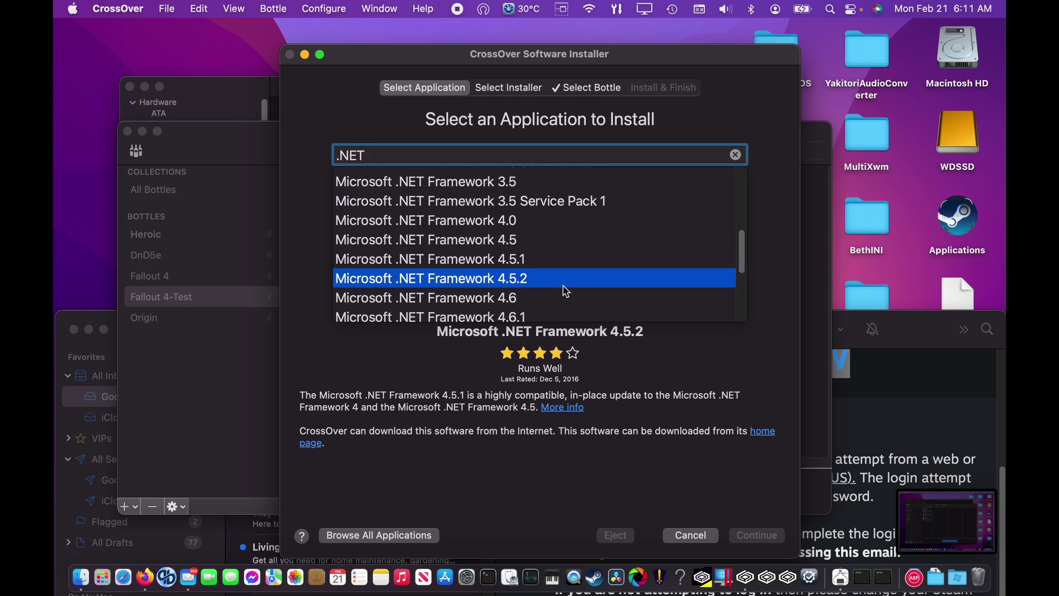
pyautogui.click(561, 315)
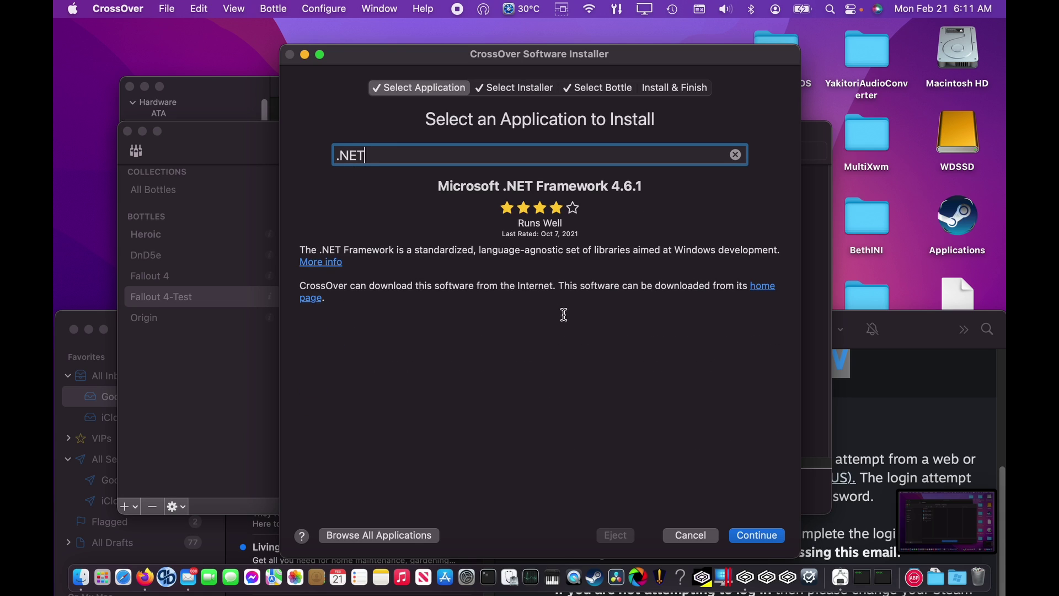
pyautogui.click(772, 539)
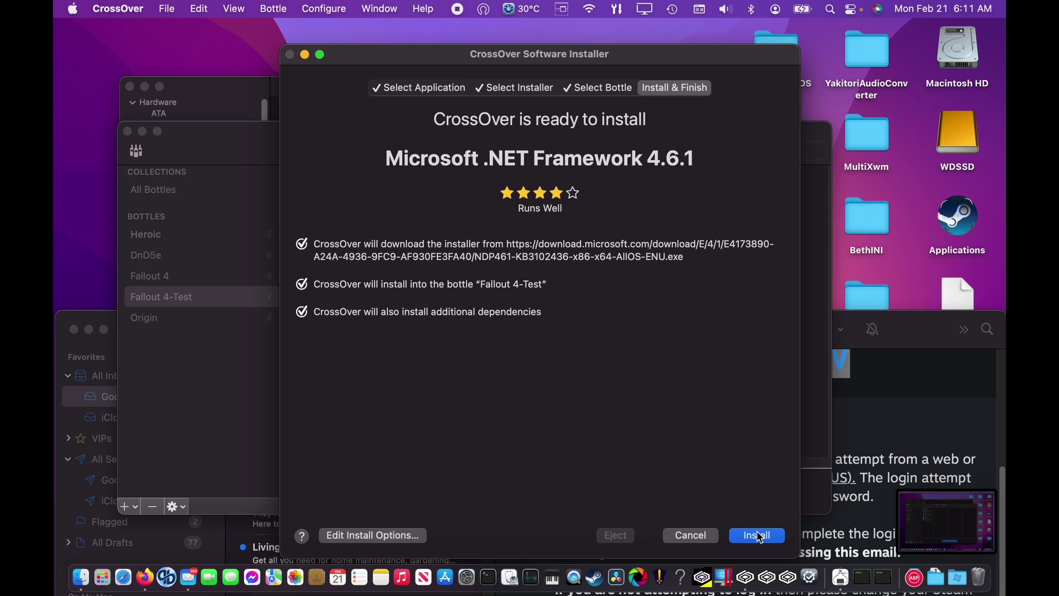
# Step: Install .NET Framework 4.6.1, accepting the .NET 2.0 licence and dismissing both restart prompts
pyautogui.click(758, 536)
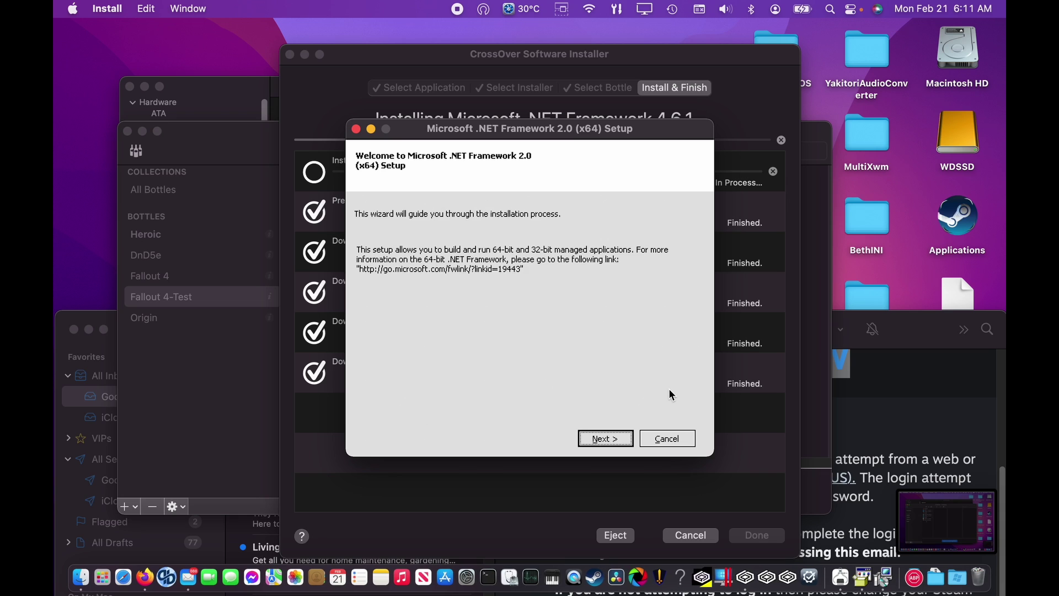
pyautogui.click(607, 437)
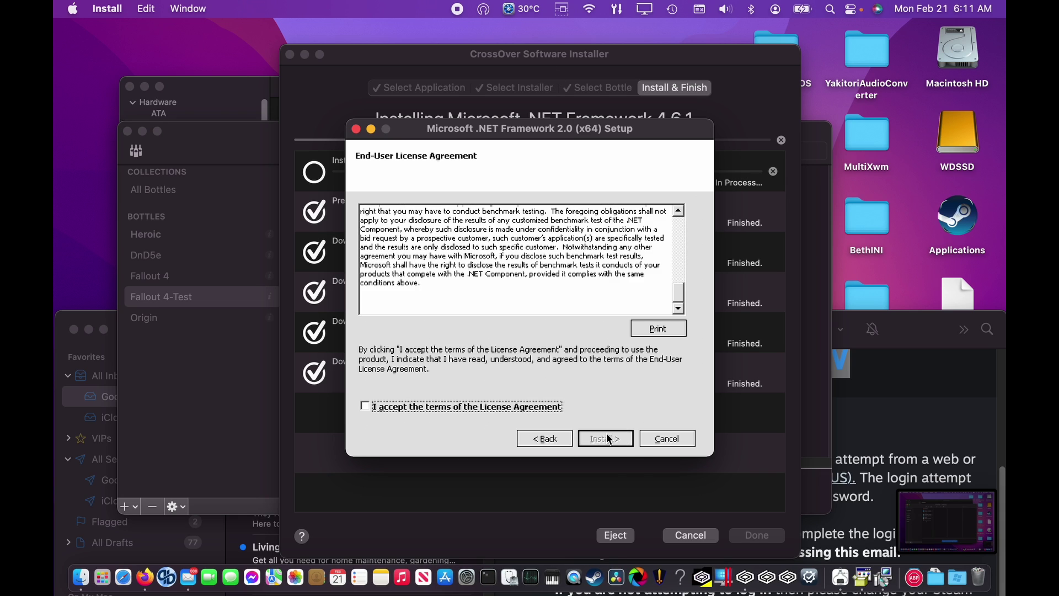
pyautogui.click(490, 407)
pyautogui.click(605, 439)
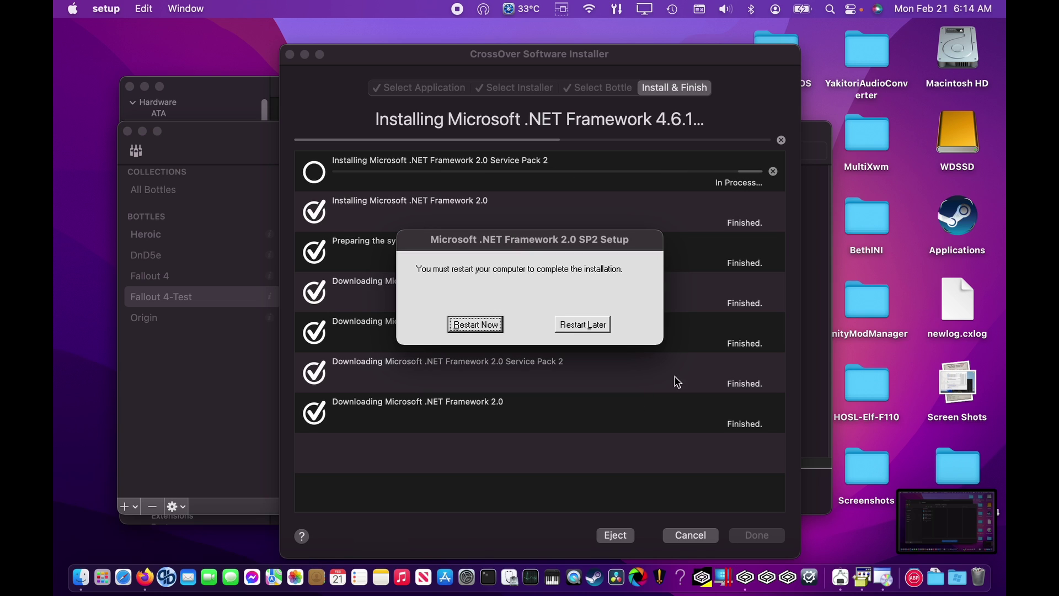
pyautogui.click(476, 325)
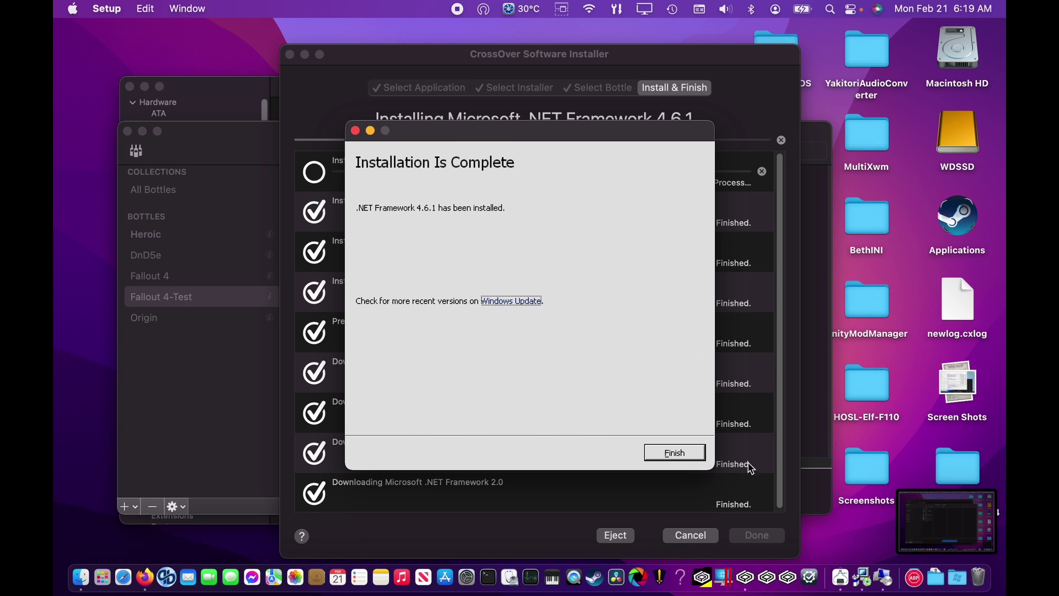
pyautogui.click(687, 452)
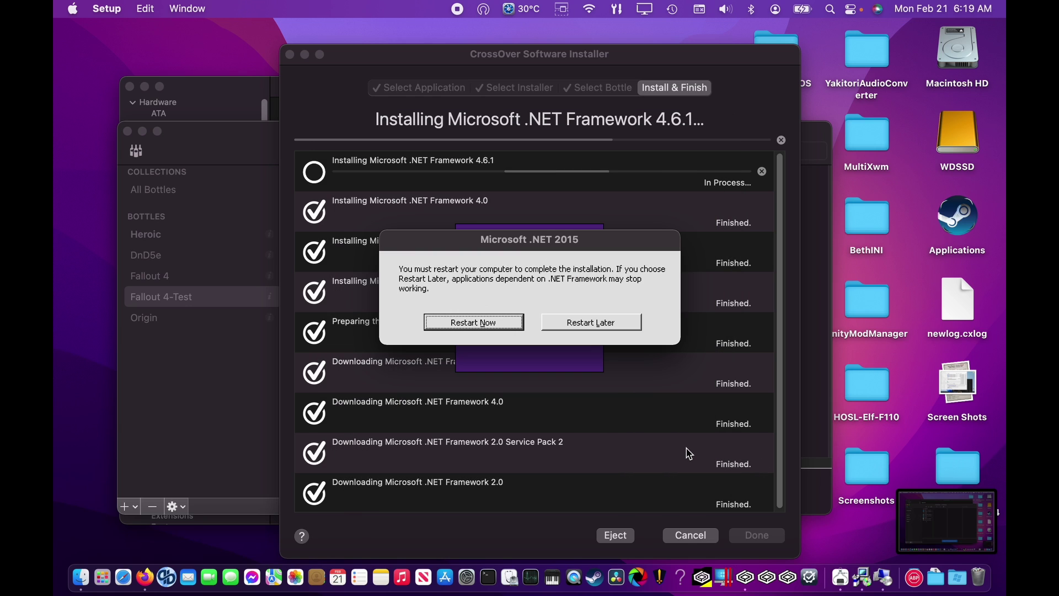
pyautogui.click(499, 326)
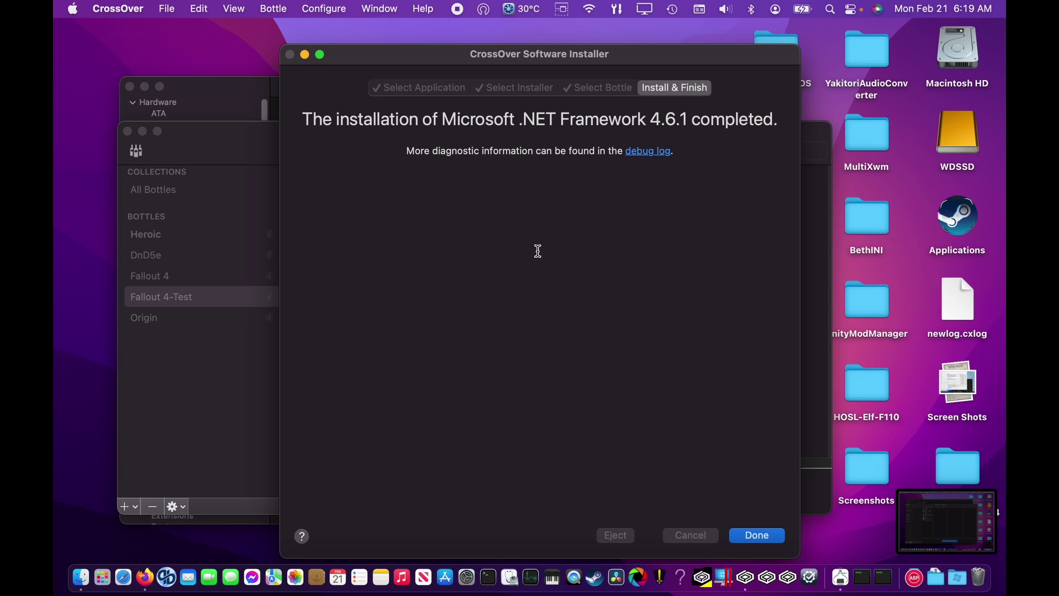
# Step: Close the finished installer and open the B.A.E. – Bethesda Archive Extractor page on Nexus Mods
pyautogui.click(761, 538)
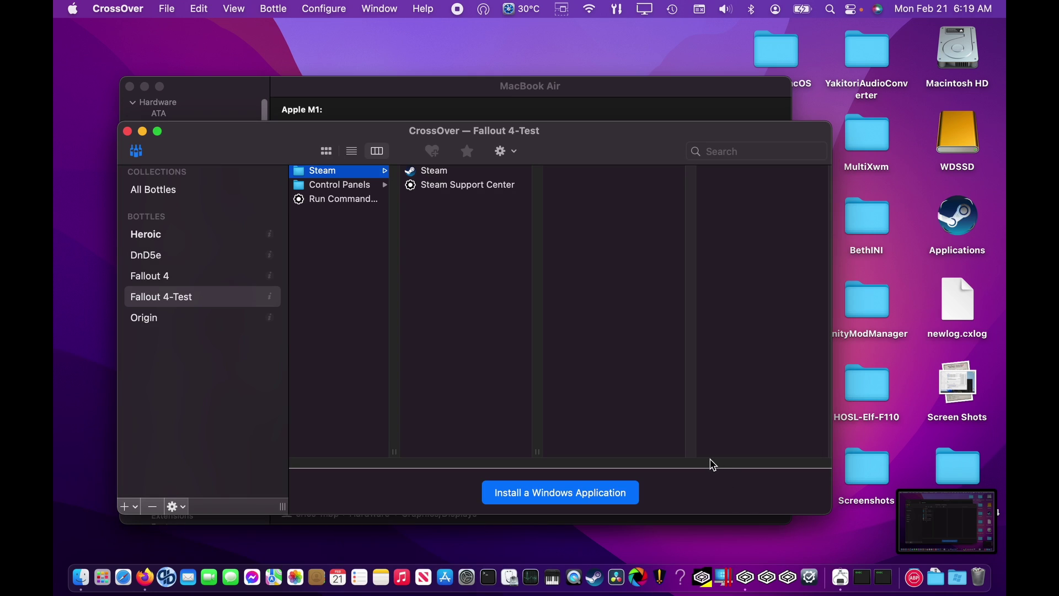
pyautogui.press('super+shift+5')
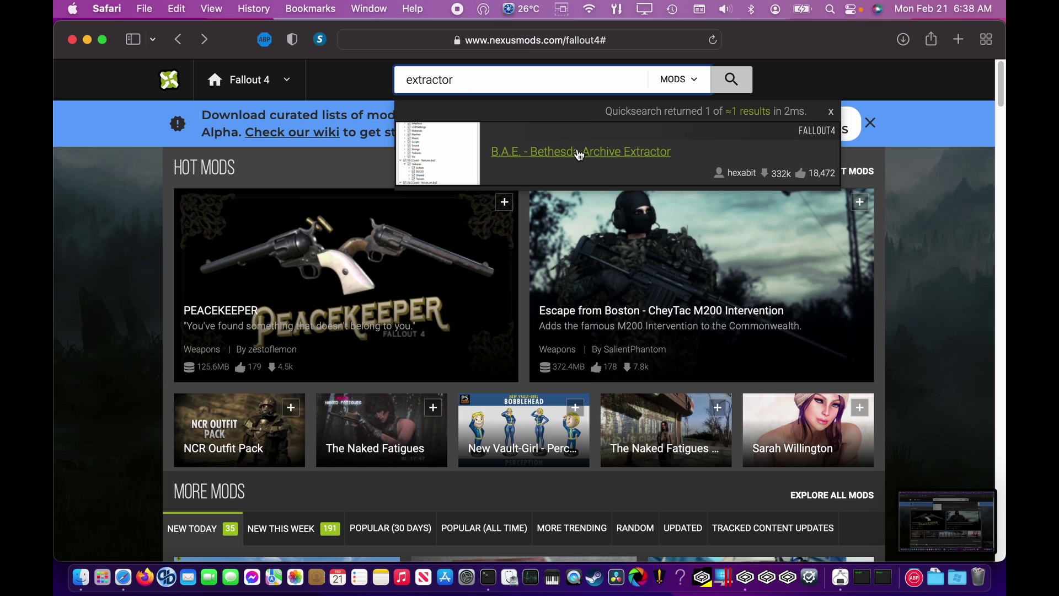
pyautogui.click(578, 151)
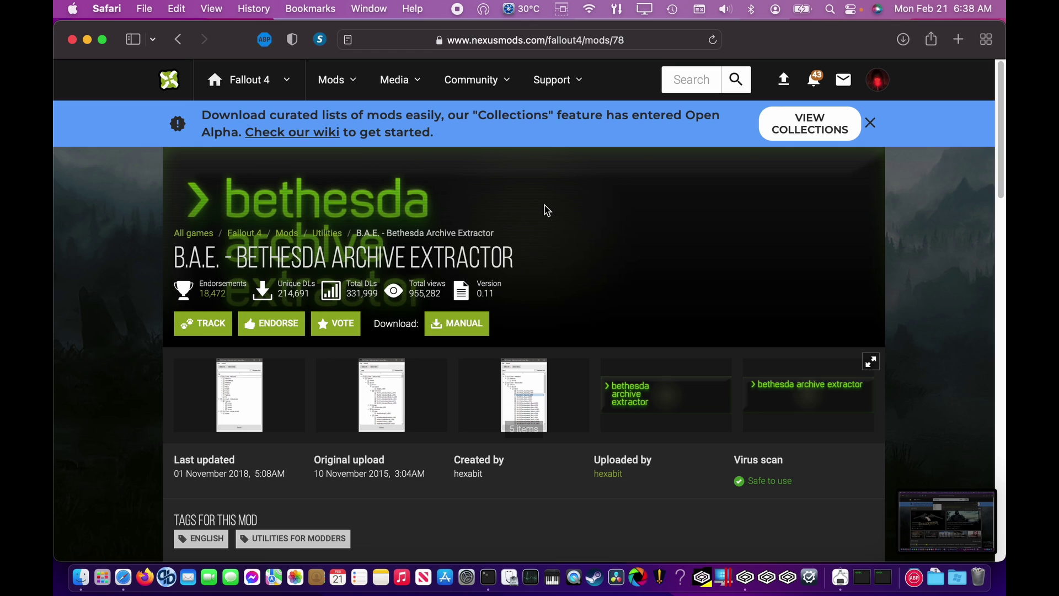
# Step: Manually download B.A.E. and Yakitori Audio Converter v1.4, then open Run Command for Fallout 4-Test
pyautogui.click(473, 331)
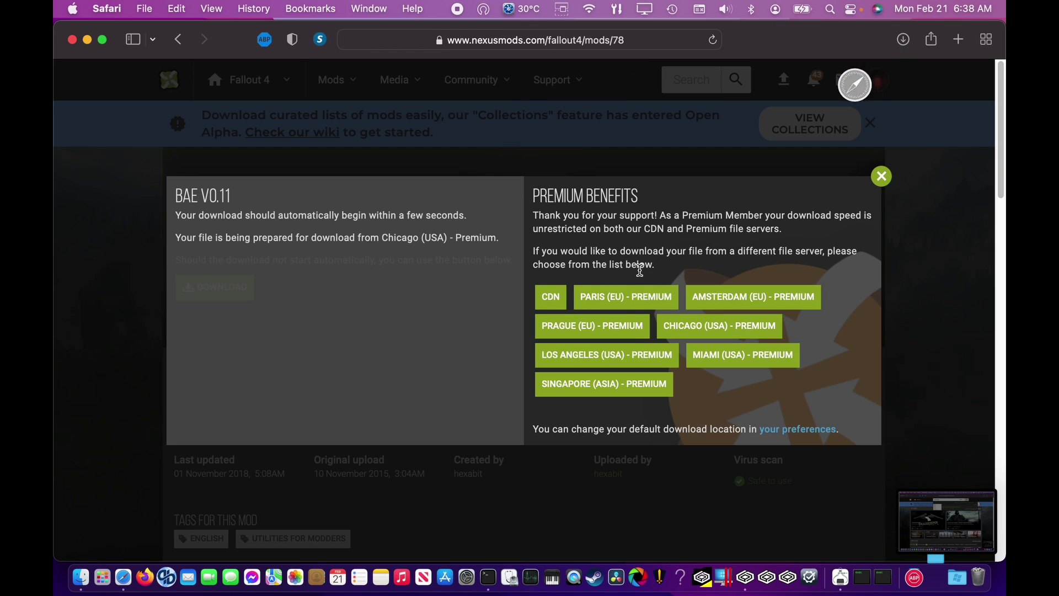
pyautogui.click(881, 176)
pyautogui.click(683, 82)
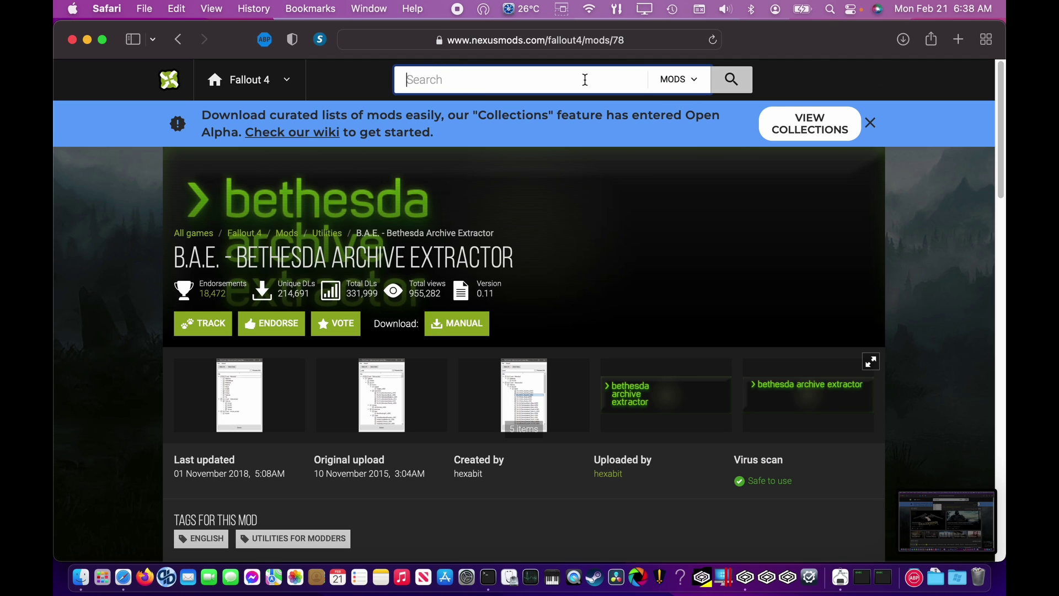
pyautogui.write('yakitori')
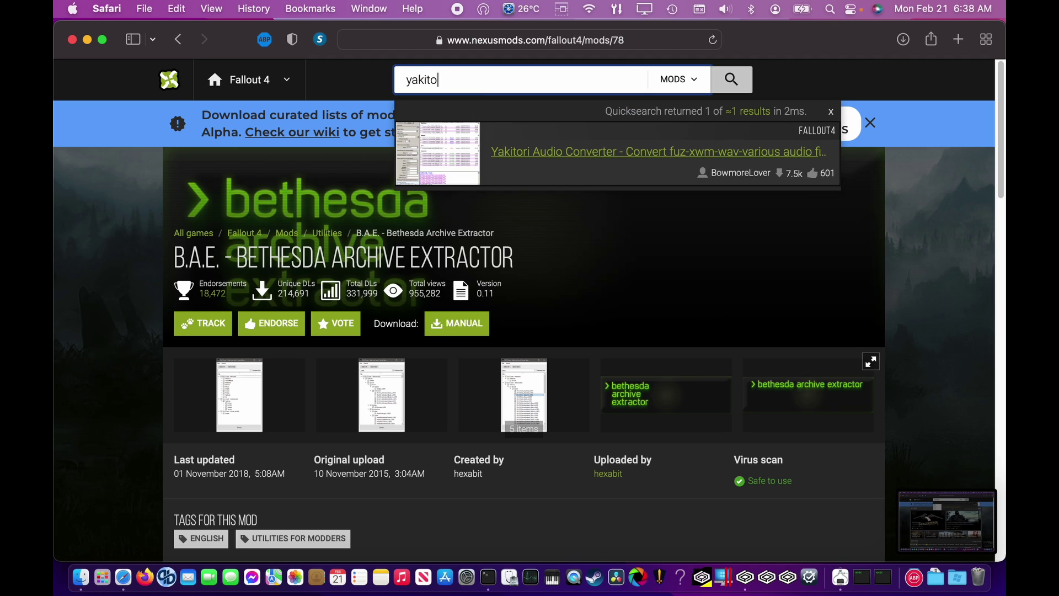
pyautogui.click(659, 152)
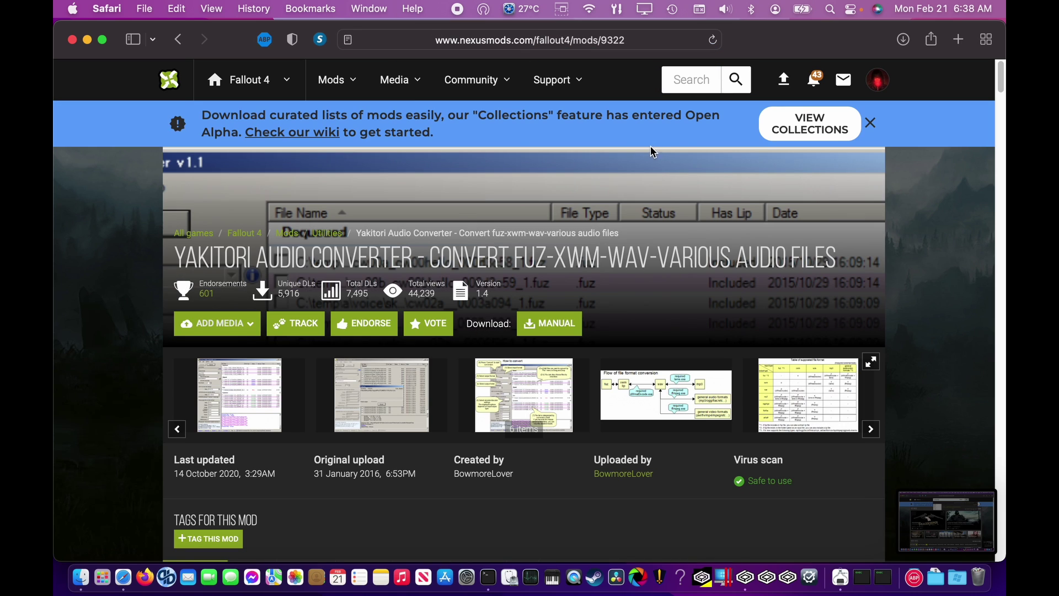
pyautogui.scroll(-1, 531, 171)
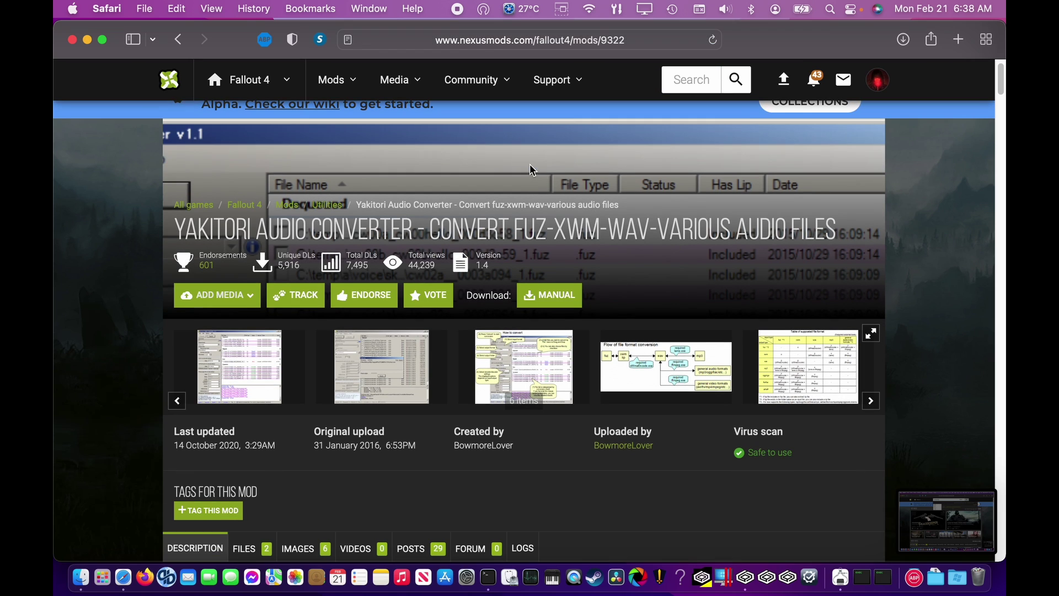
pyautogui.click(548, 293)
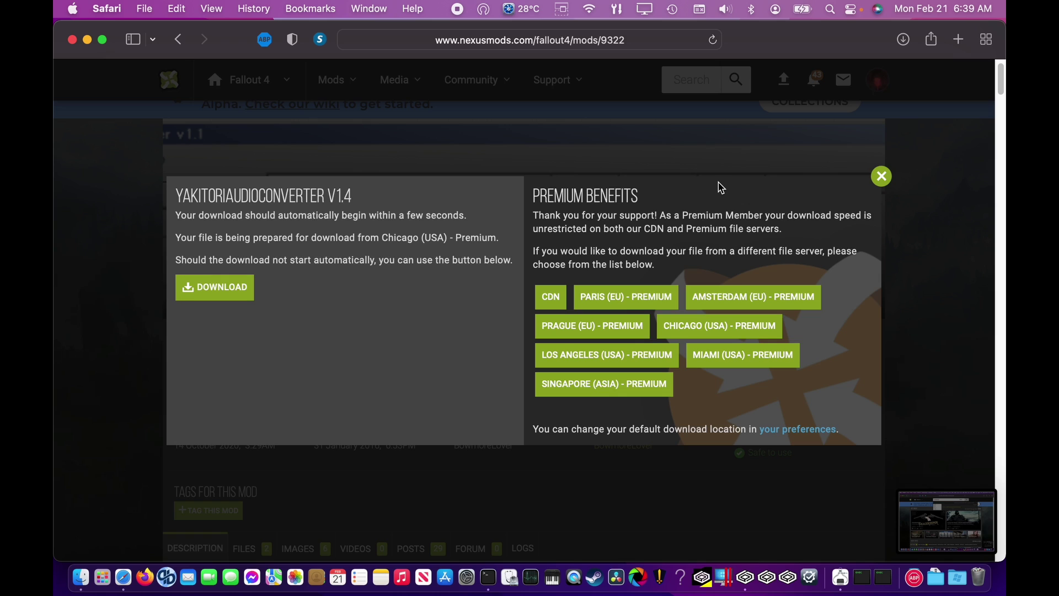
pyautogui.press('super+shift+5')
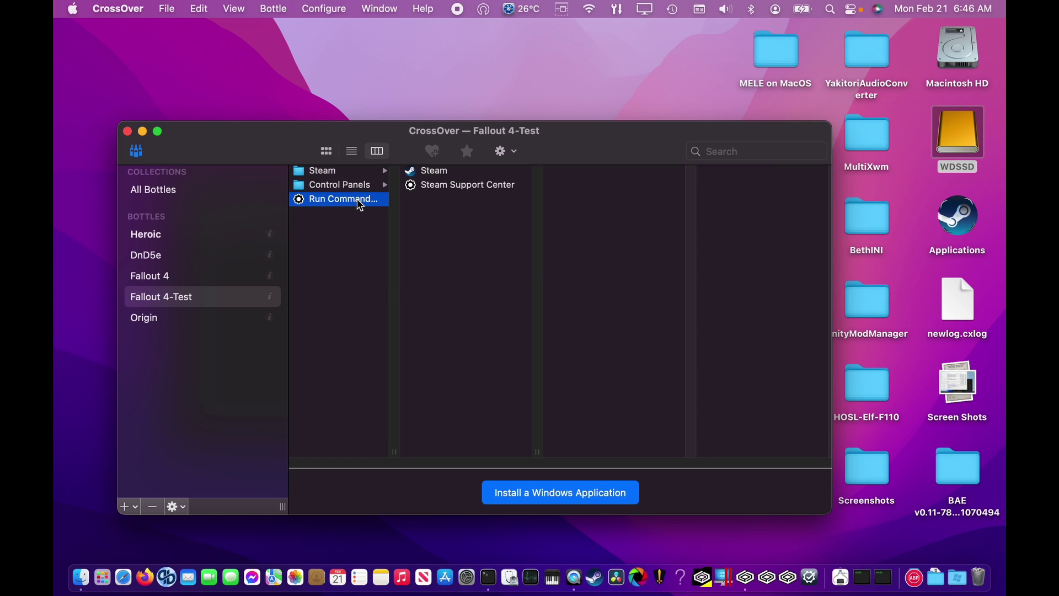
pyautogui.doubleClick(358, 201)
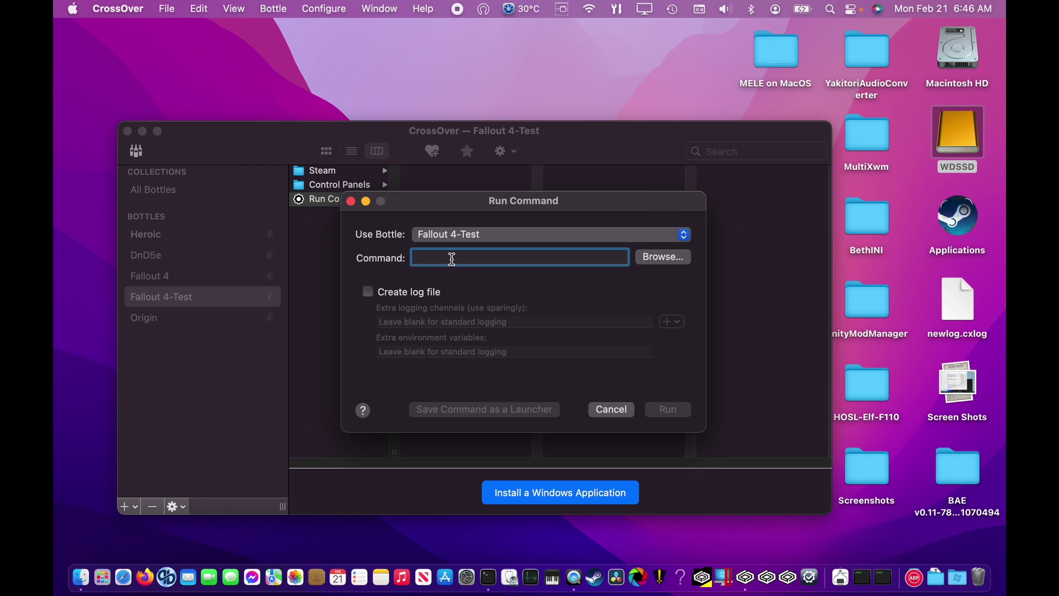
# Step: Run bae.exe from the Desktop BAE folder in Fallout 4-Test, then close the B.A.E. window
pyautogui.click(656, 257)
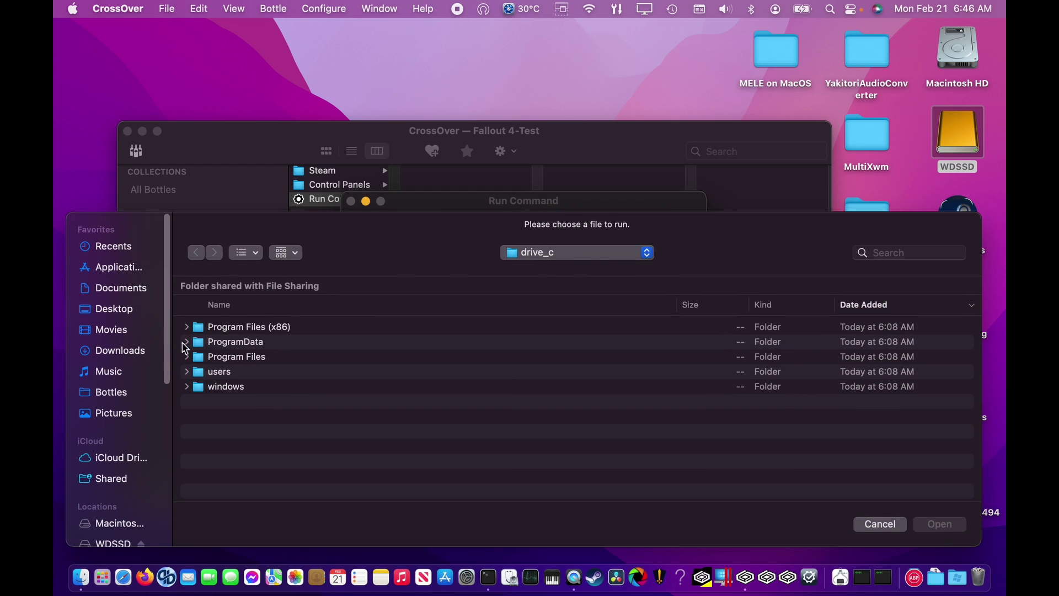
pyautogui.click(131, 310)
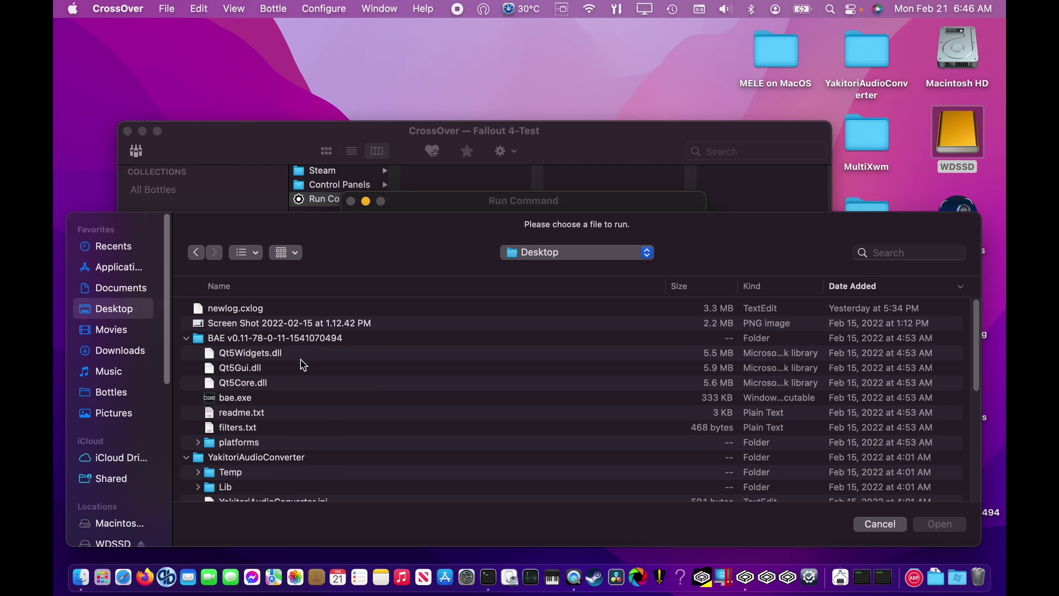
pyautogui.click(277, 399)
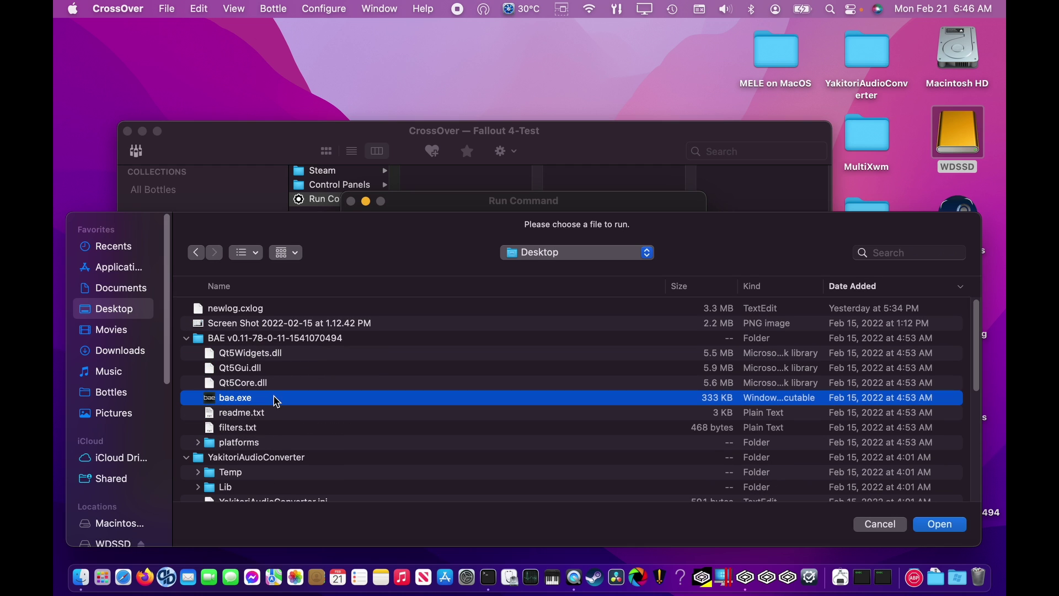
pyautogui.click(939, 524)
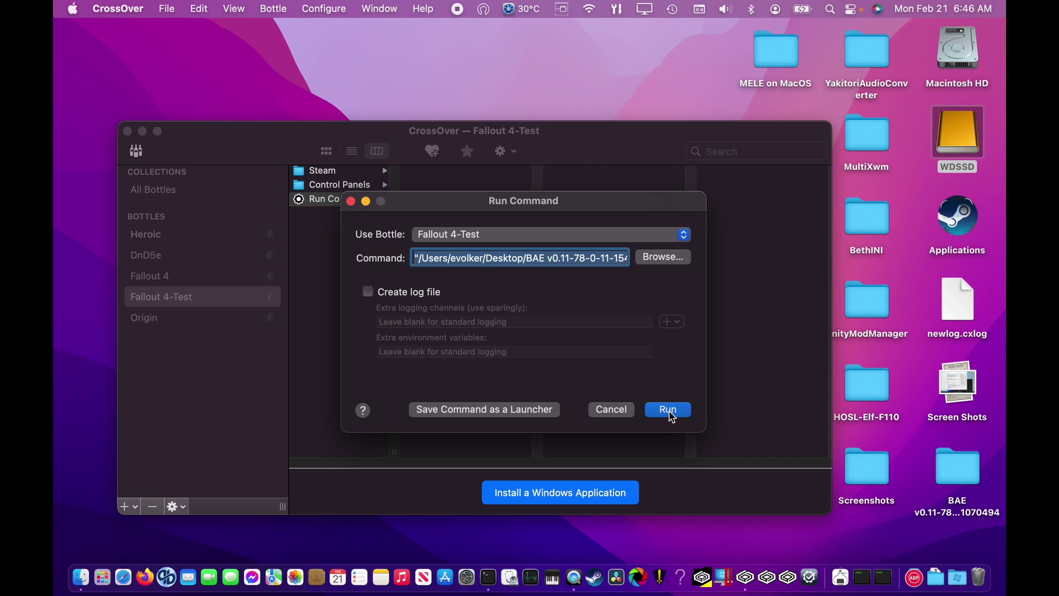
pyautogui.click(670, 415)
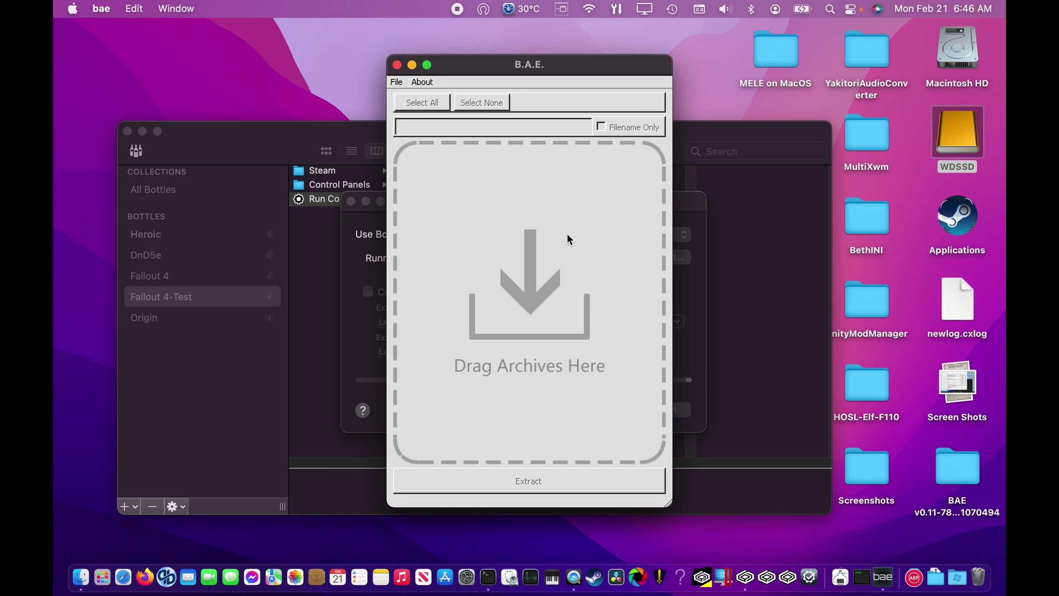
pyautogui.click(397, 65)
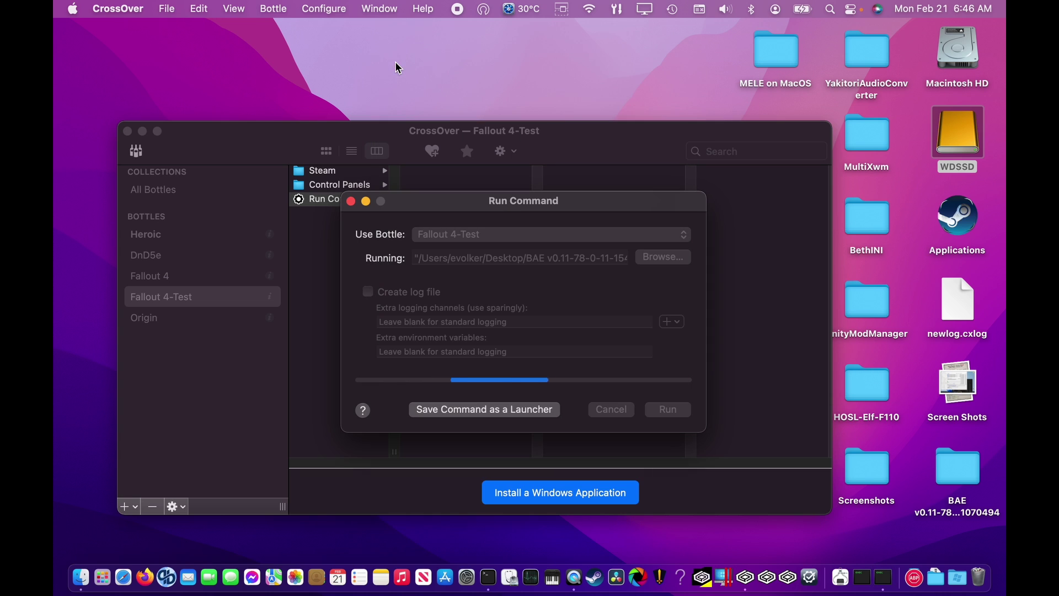
# Step: Reopen Run Command and run YakitoriAudioConverter.exe from the Desktop inside the bottle
pyautogui.click(351, 202)
pyautogui.click(348, 258)
pyautogui.doubleClick(336, 200)
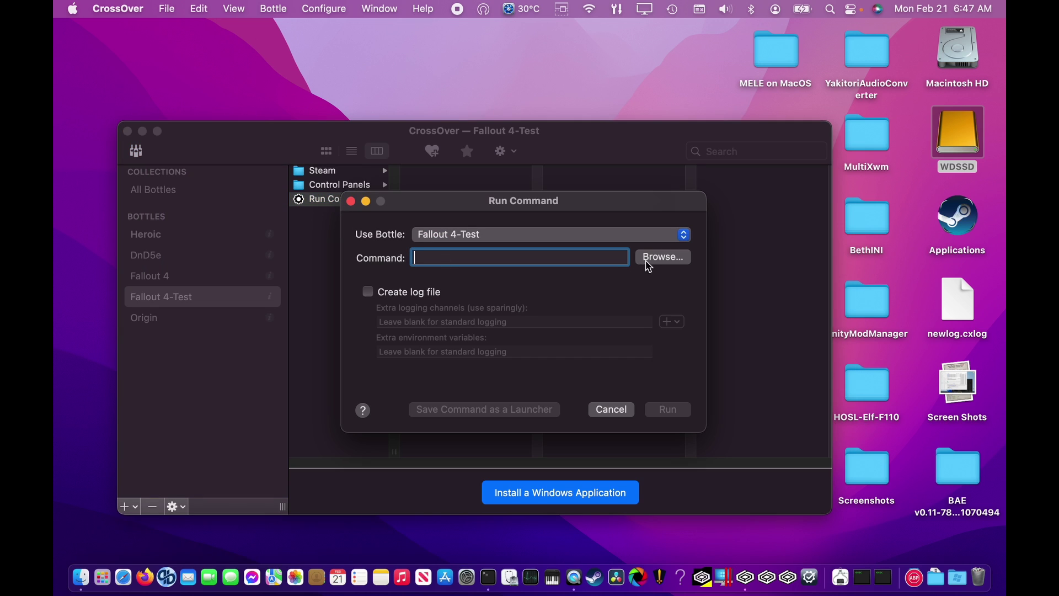
pyautogui.click(648, 259)
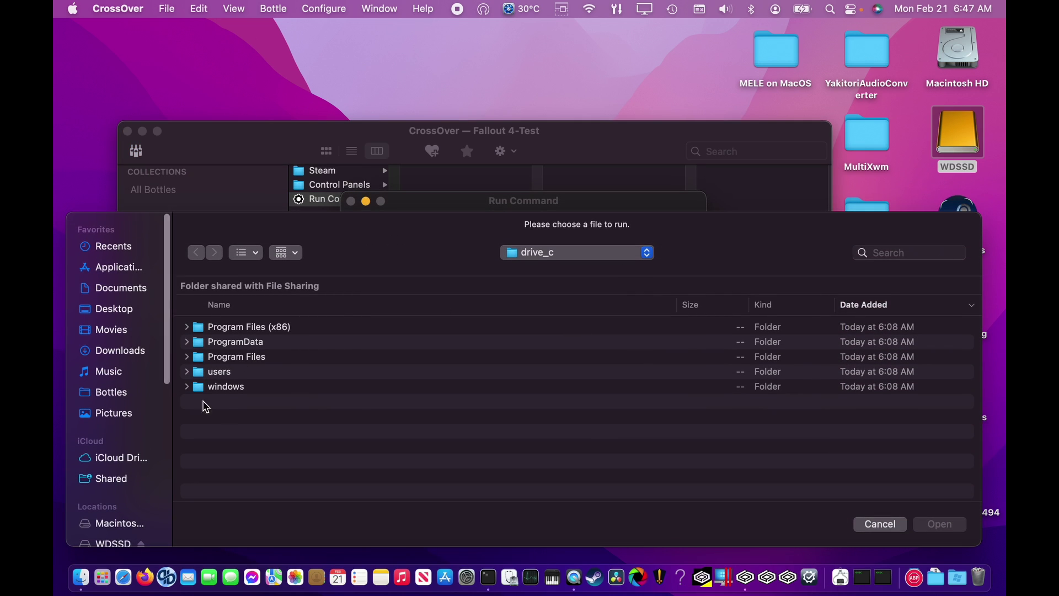
pyautogui.scroll(-5, 132, 474)
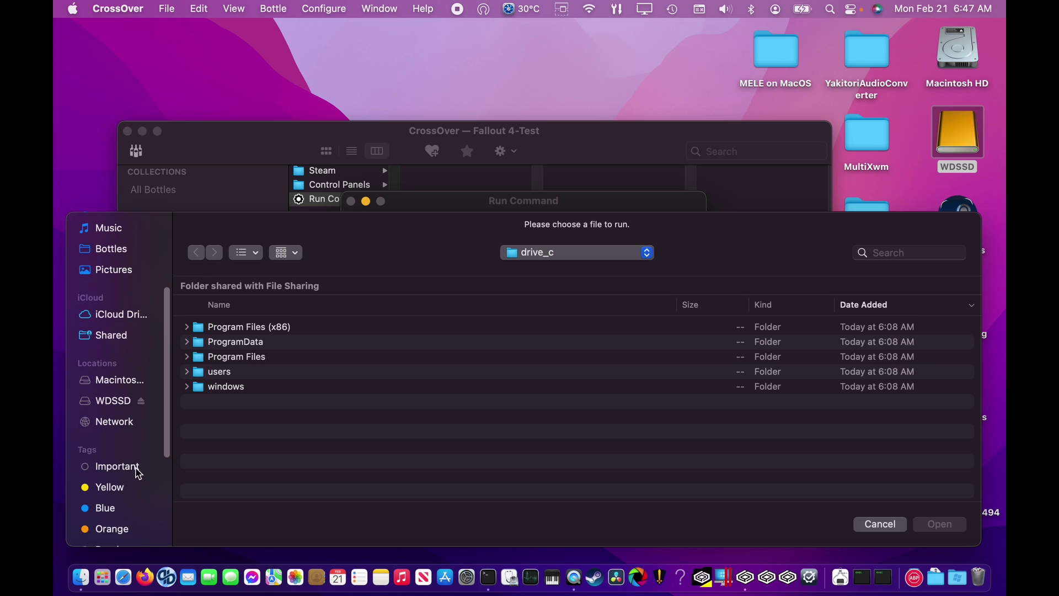
pyautogui.scroll(5, 125, 383)
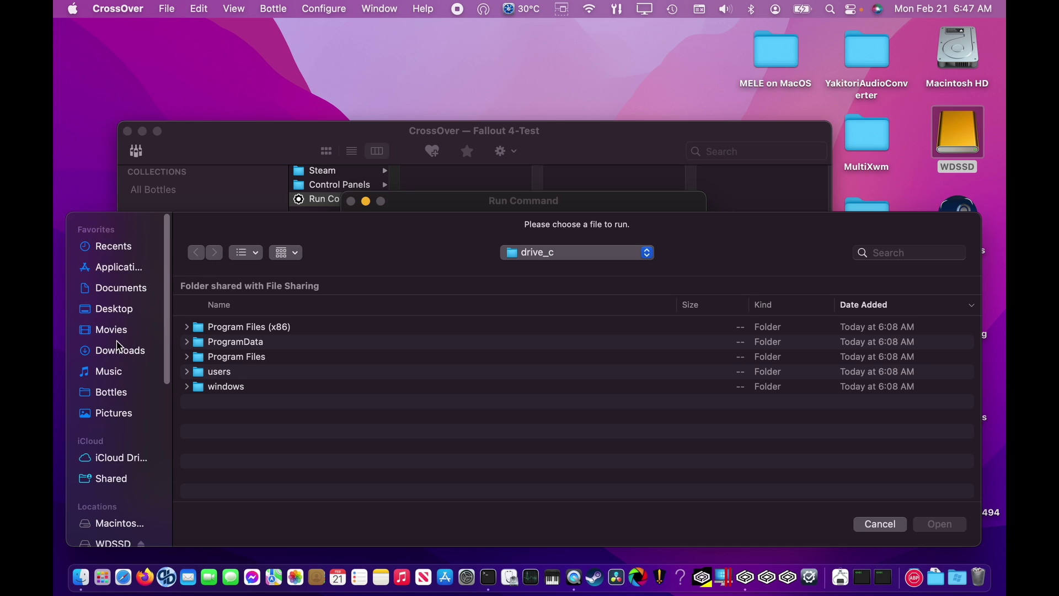
pyautogui.click(118, 313)
pyautogui.scroll(-3, 262, 482)
pyautogui.click(263, 487)
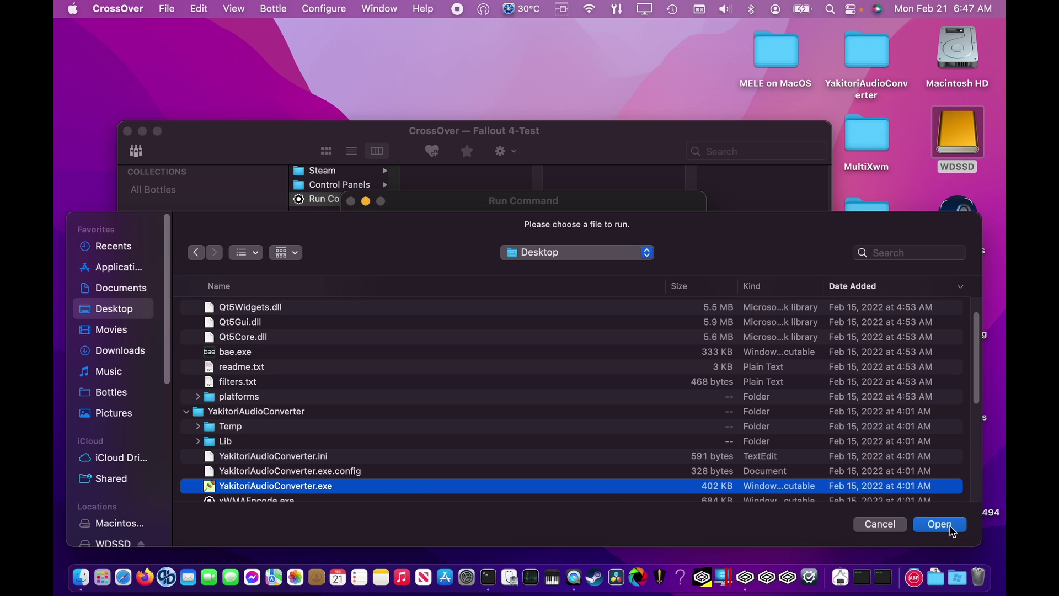
pyautogui.click(951, 526)
pyautogui.click(683, 414)
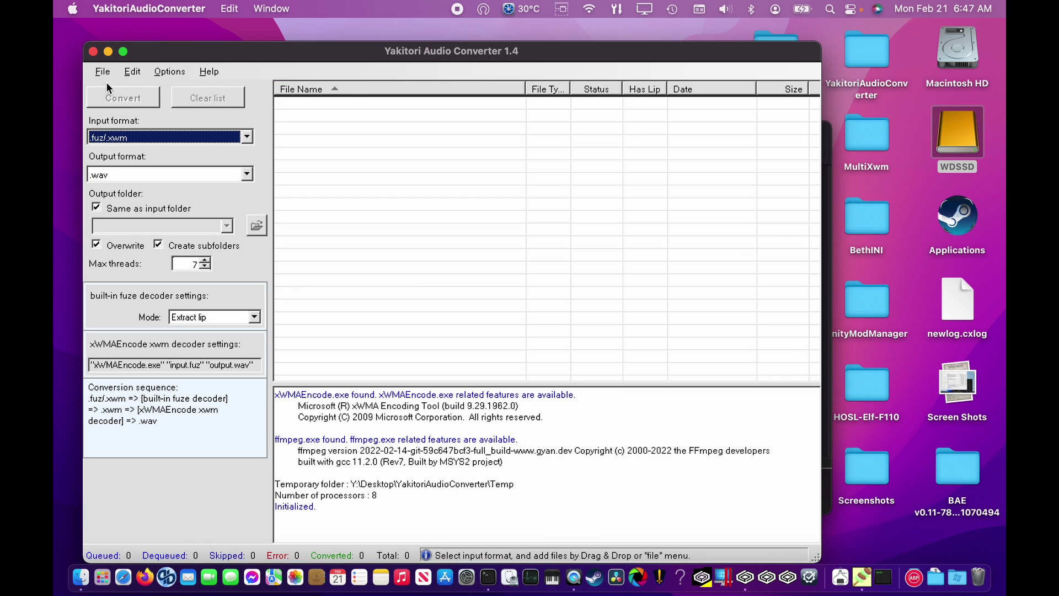
# Step: Quit the converter via File > Exit and relaunch it from the bottle's Yakitori launcher
pyautogui.click(106, 72)
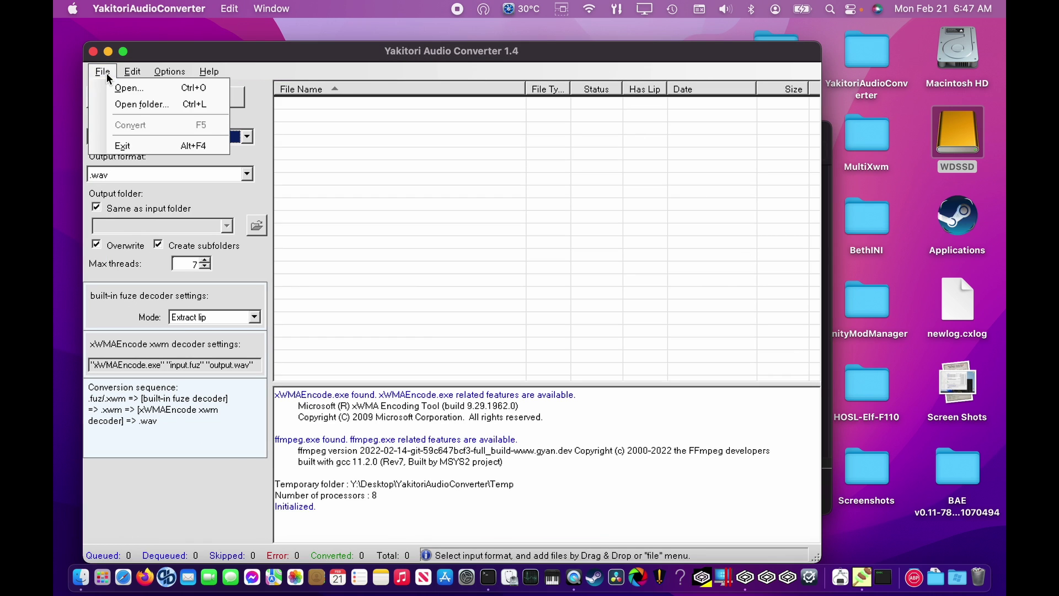
pyautogui.click(114, 143)
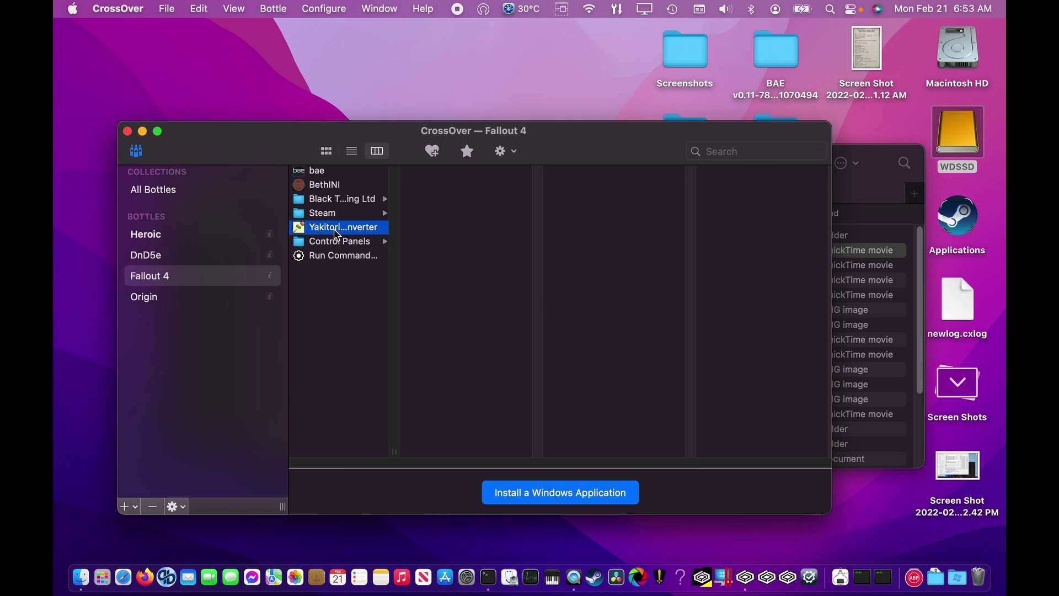
pyautogui.doubleClick(336, 234)
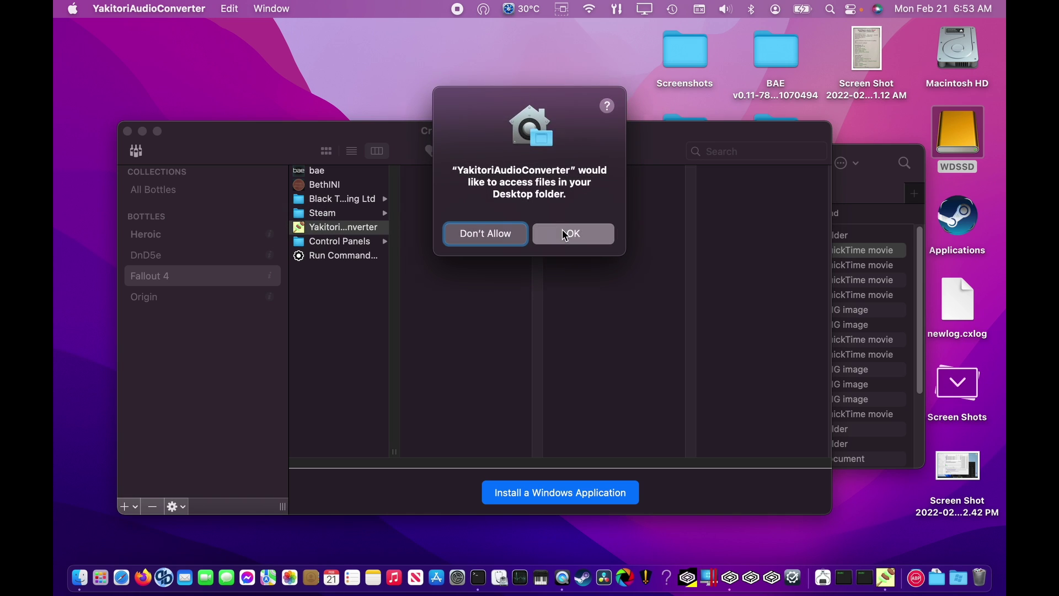
# Step: Grant Desktop access, then set .fuz/.xwm input and .wav output with 'Same as input folder' kept on
pyautogui.click(564, 234)
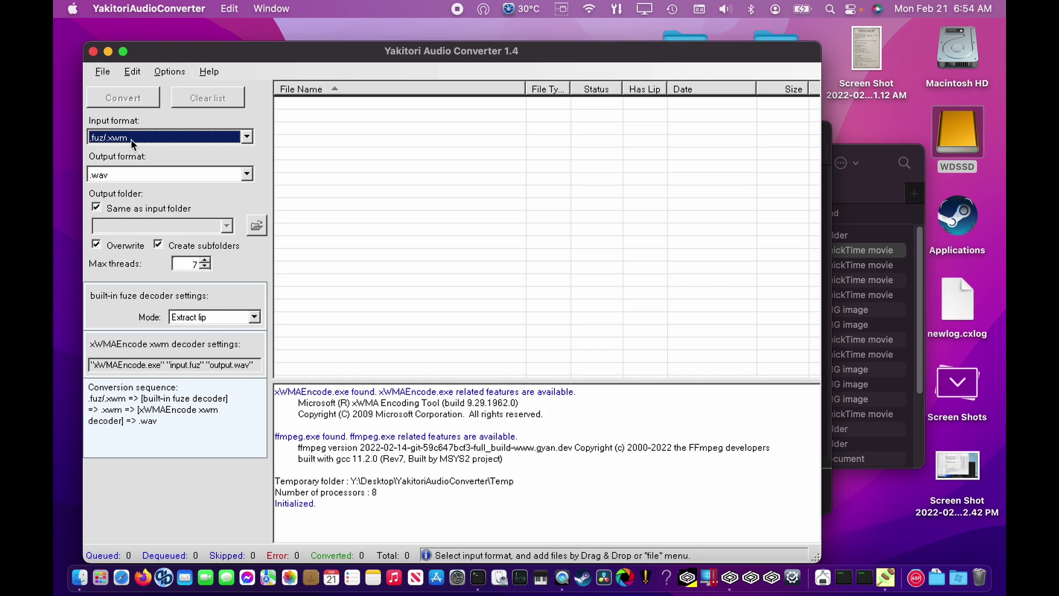
pyautogui.click(227, 140)
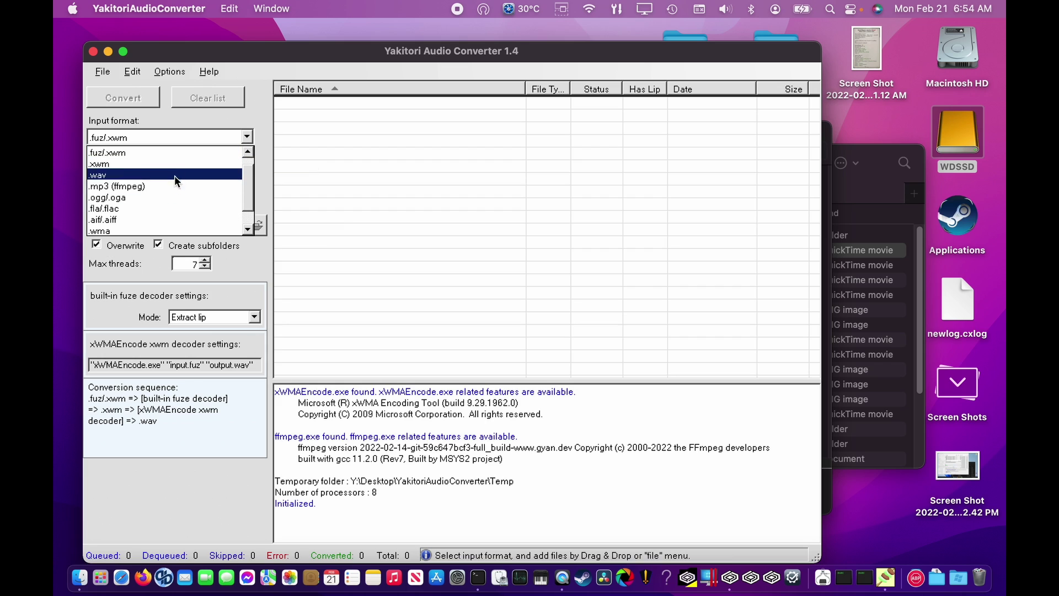
pyautogui.click(173, 157)
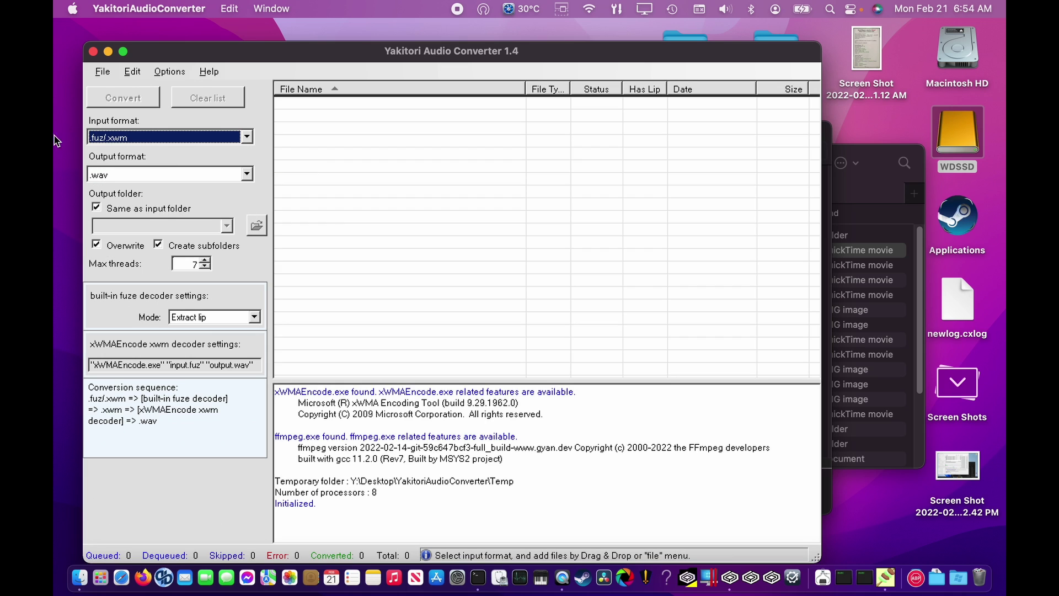
pyautogui.click(247, 174)
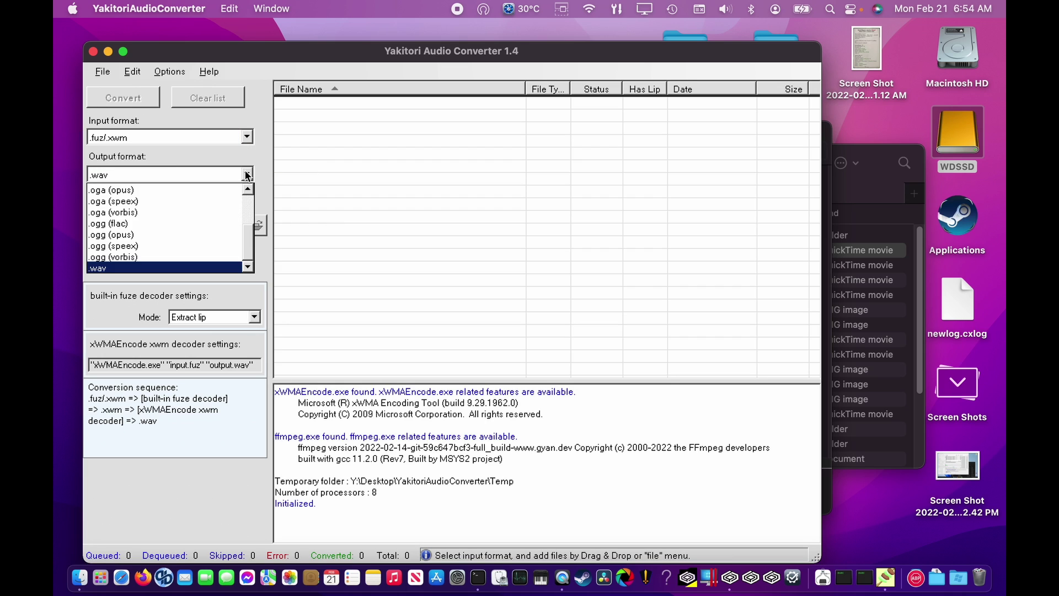
pyautogui.click(167, 267)
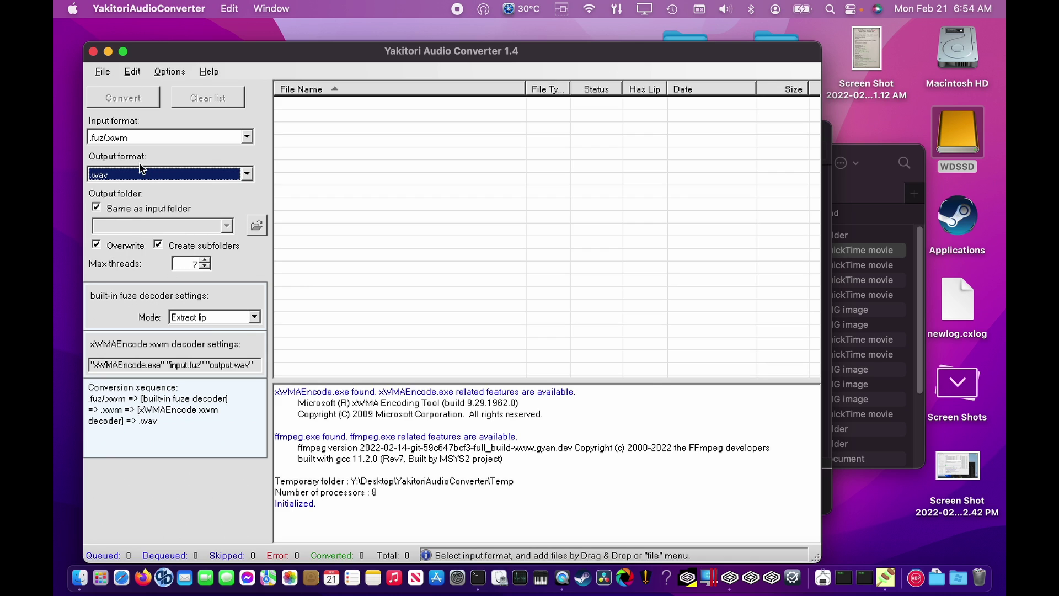
pyautogui.click(137, 210)
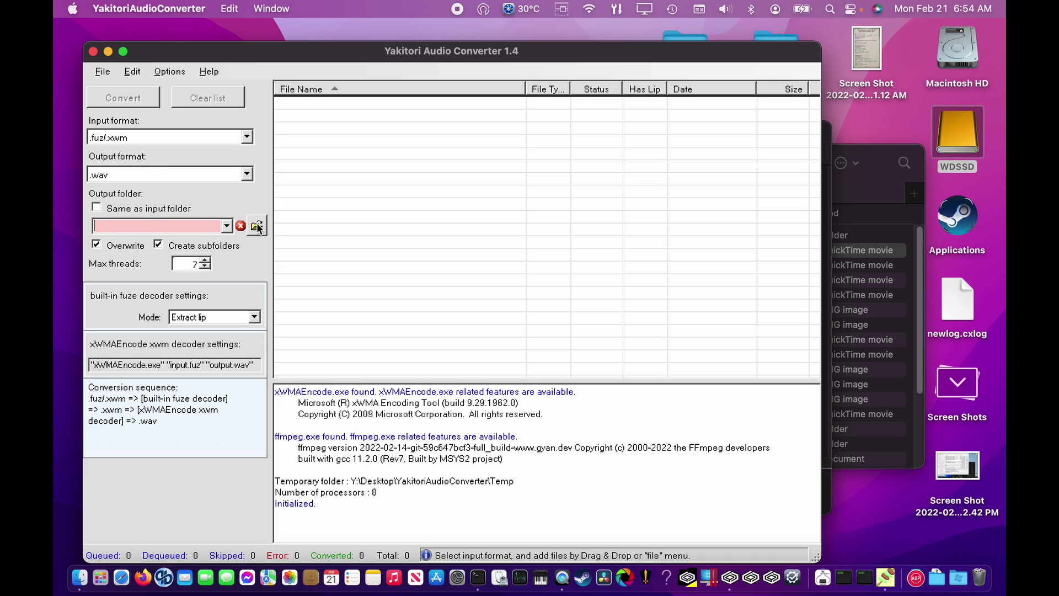
pyautogui.click(157, 209)
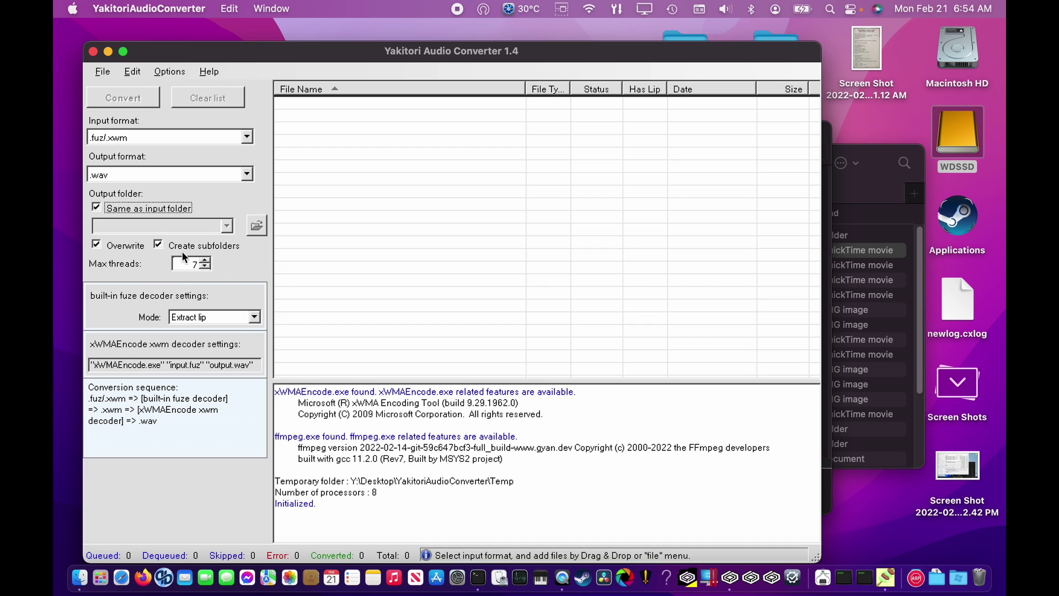
# Step: Browse the Open dialog to WDSSD > SteamLibrary > steamapps > common > Fallout 4 > Data
pyautogui.click(104, 74)
pyautogui.click(111, 85)
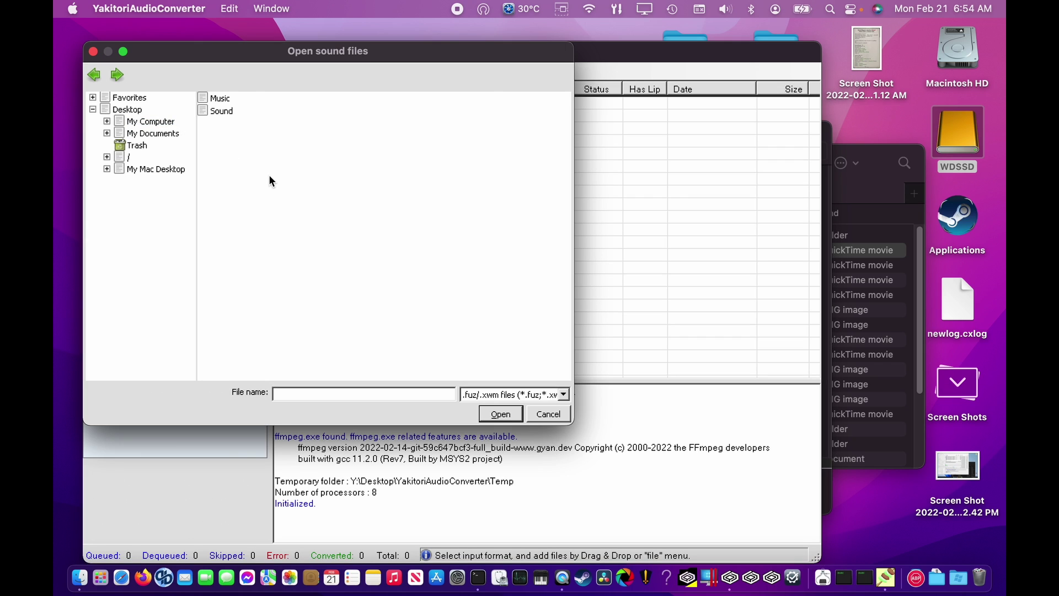
pyautogui.click(123, 161)
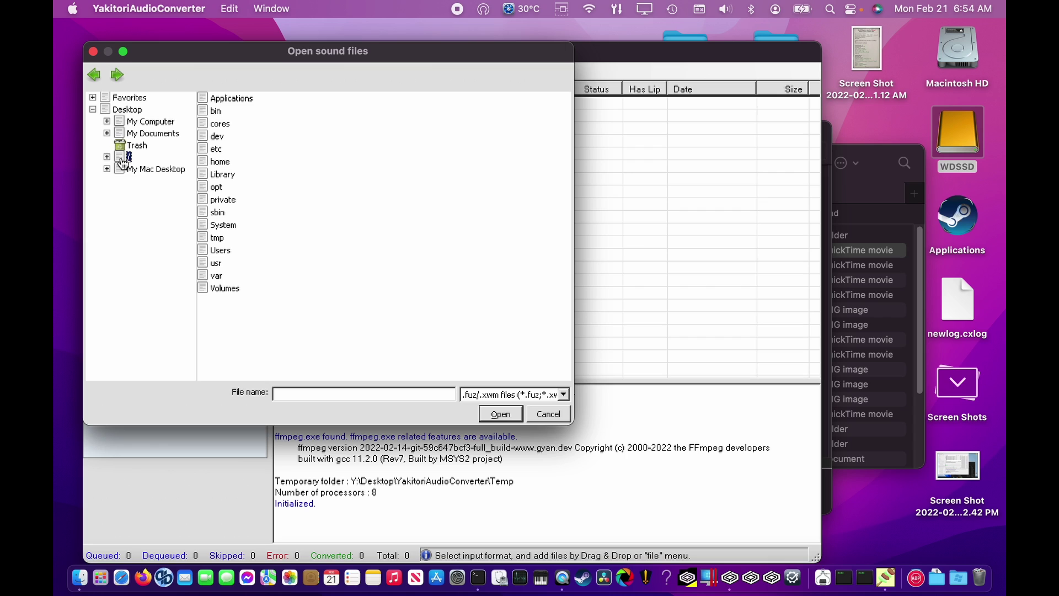
pyautogui.doubleClick(223, 292)
pyautogui.doubleClick(223, 110)
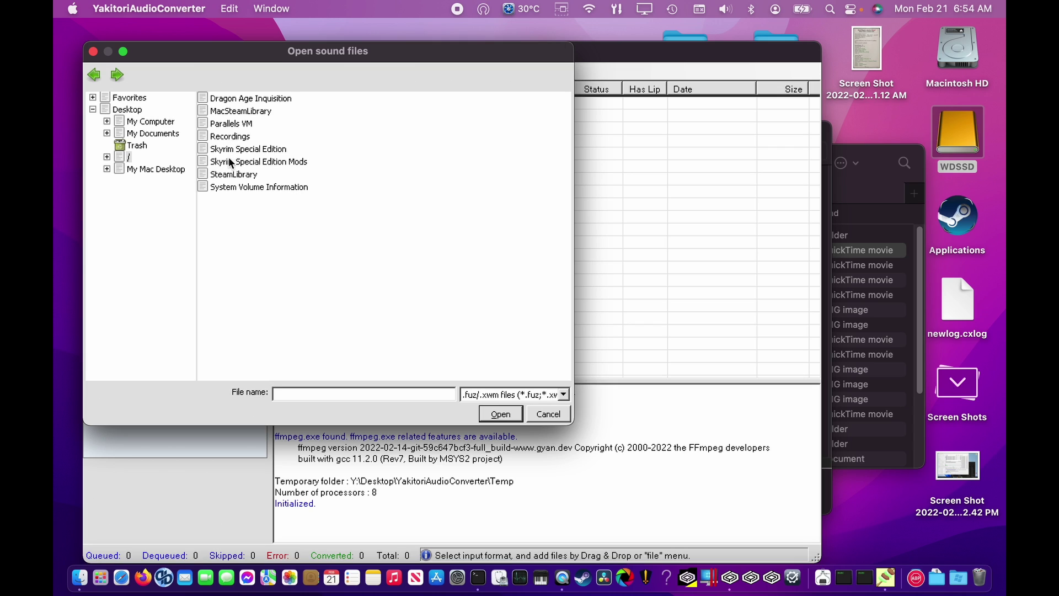
pyautogui.doubleClick(228, 174)
pyautogui.doubleClick(230, 101)
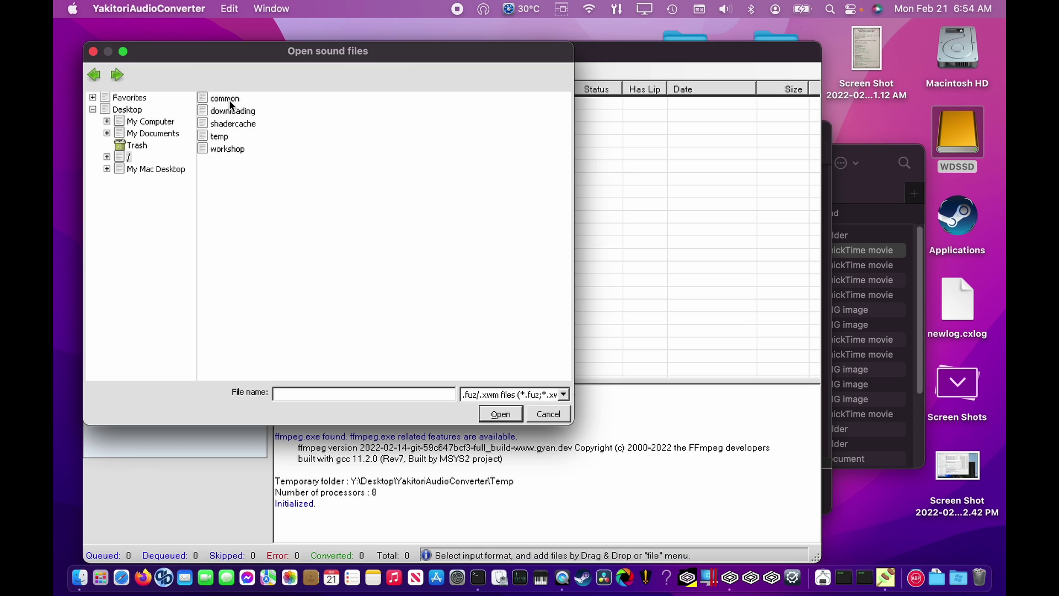
pyautogui.doubleClick(229, 100)
pyautogui.doubleClick(229, 124)
pyautogui.doubleClick(228, 100)
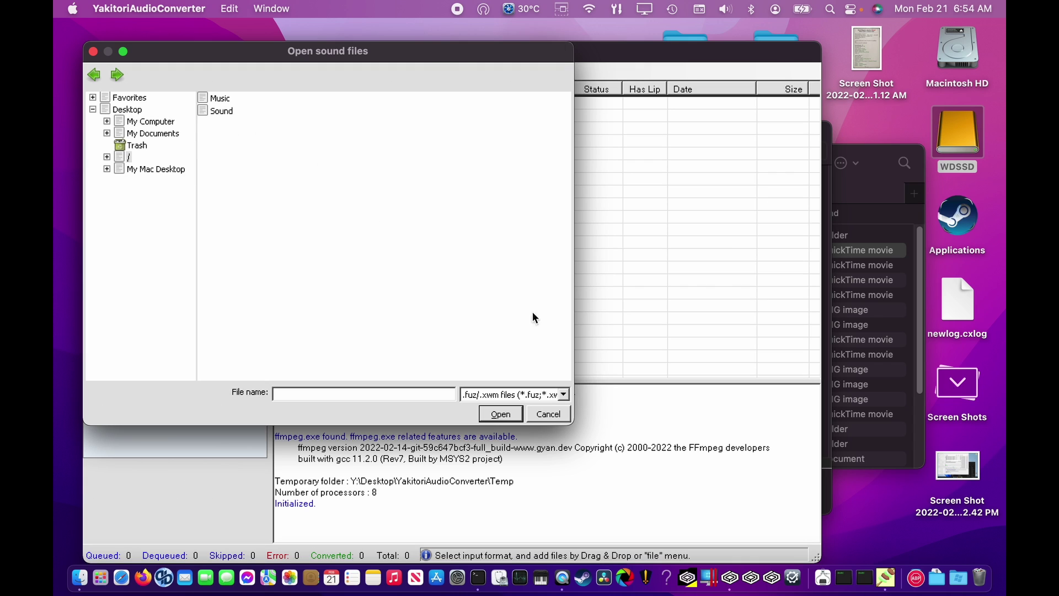
# Step: Filter to bsa files and open the Fallout4 - Voices.ba2 archive
pyautogui.click(563, 394)
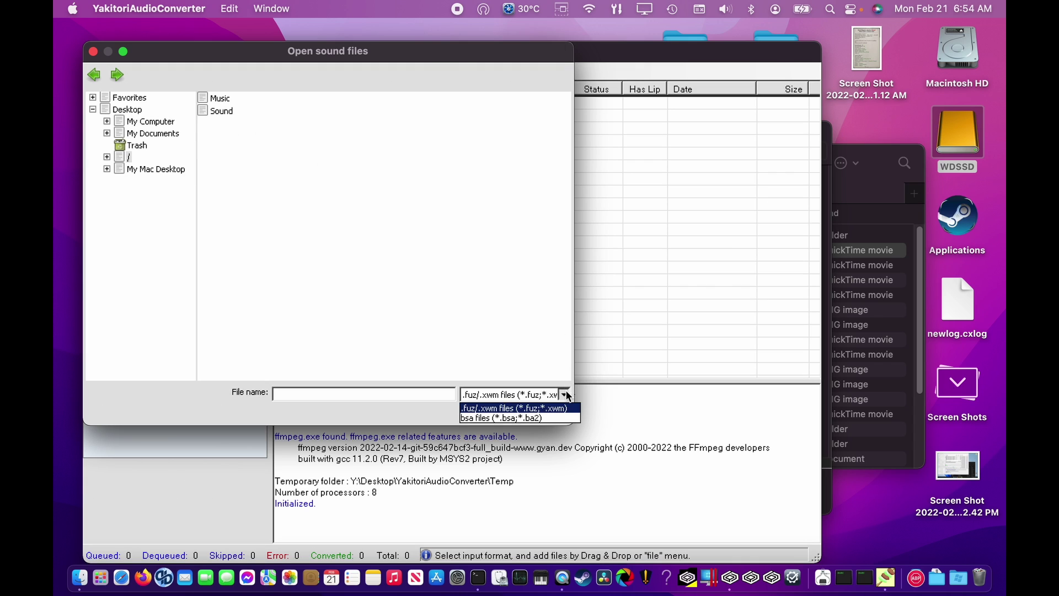
pyautogui.click(552, 415)
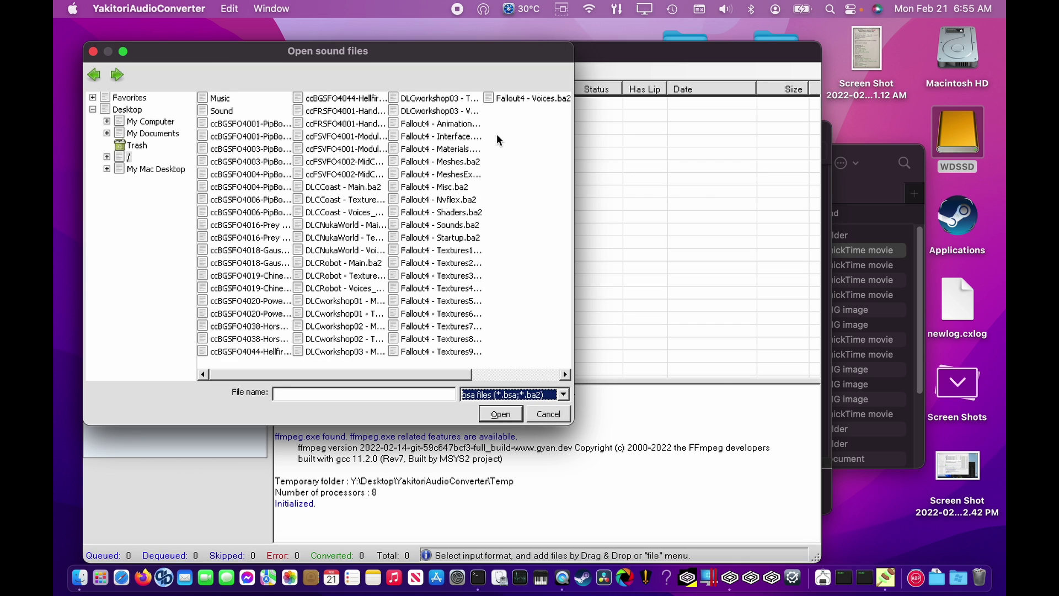
pyautogui.click(512, 98)
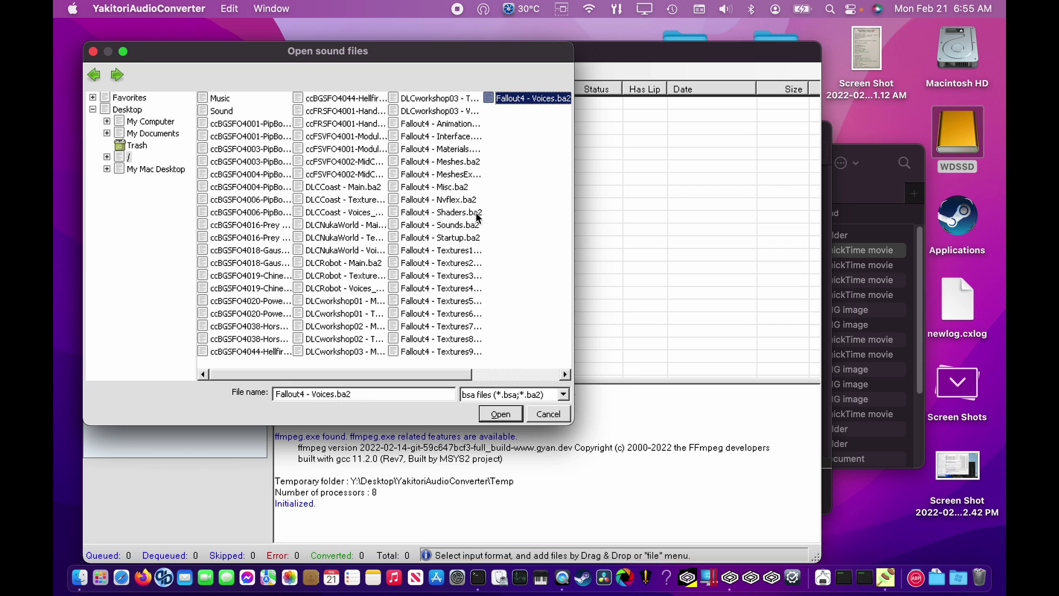
pyautogui.click(458, 229)
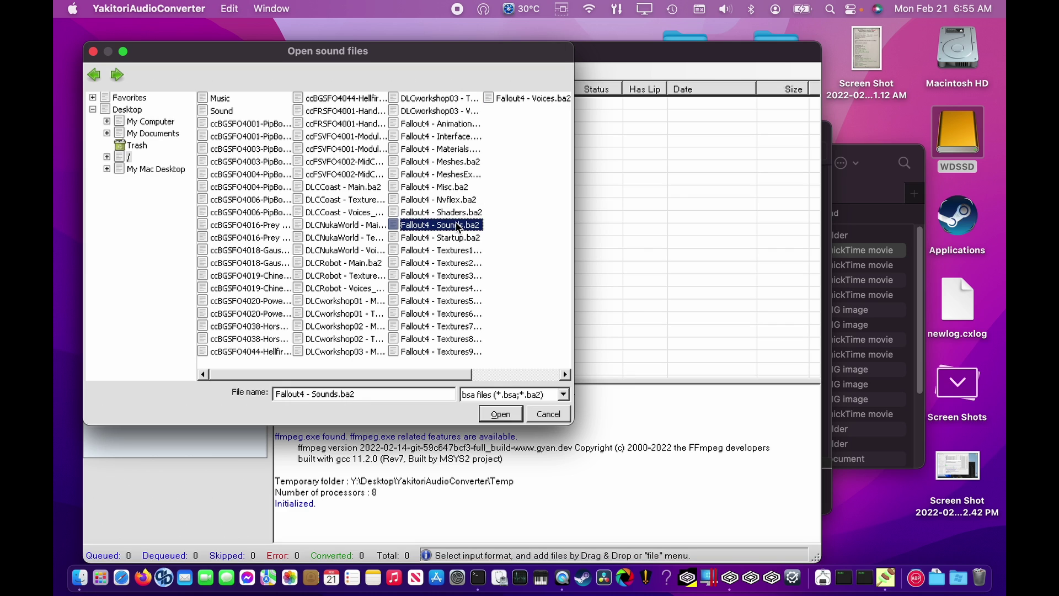
pyautogui.click(527, 100)
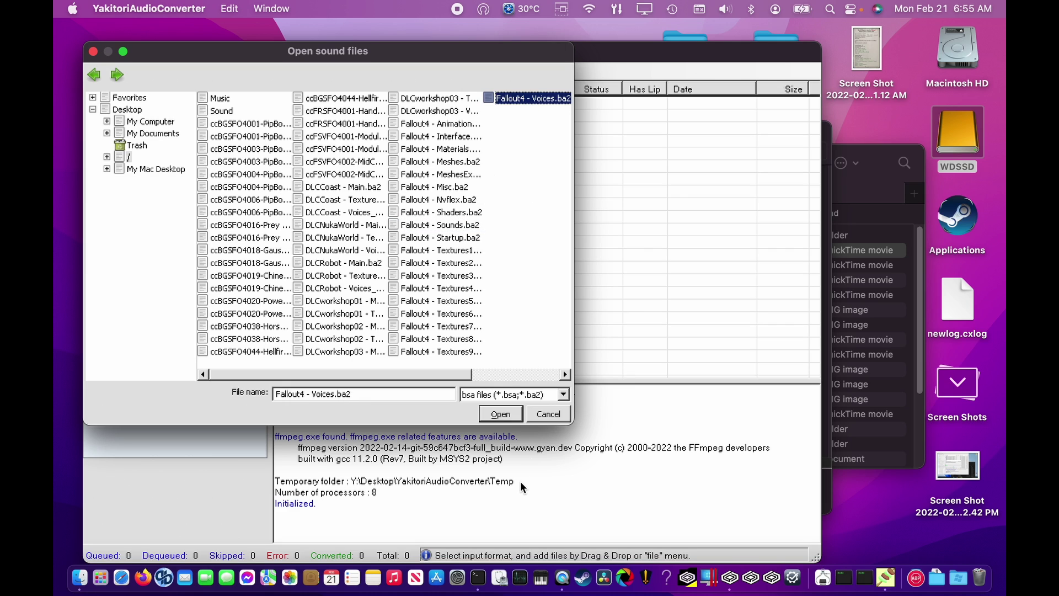
pyautogui.click(502, 415)
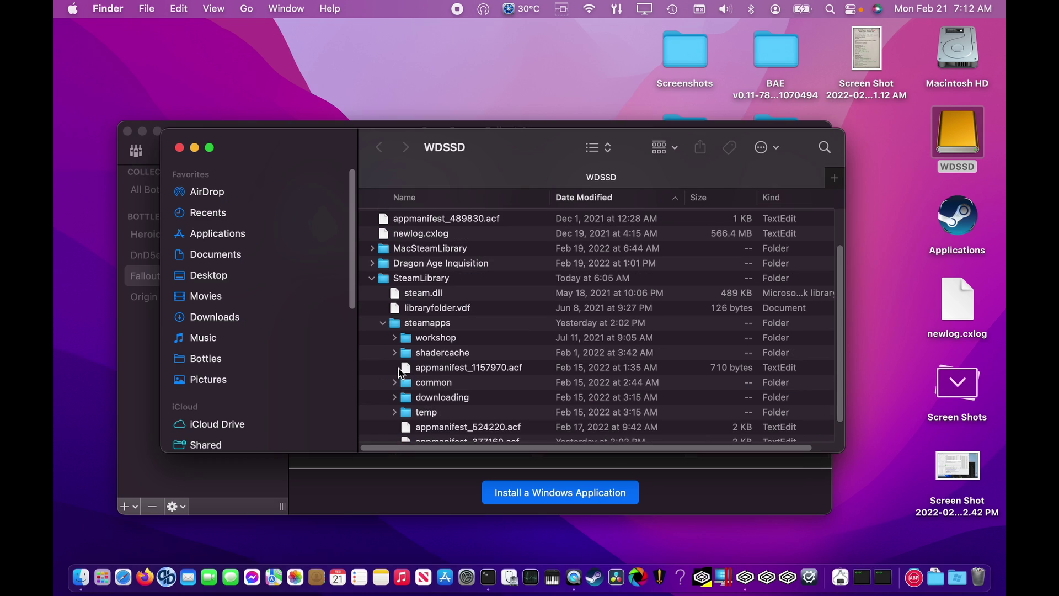
# Step: Expand the common games folder in Finder's list view and scroll down to the Fallout 4 Data folder
pyautogui.scroll(-2, 401, 357)
pyautogui.click(398, 352)
pyautogui.scroll(-3, 397, 354)
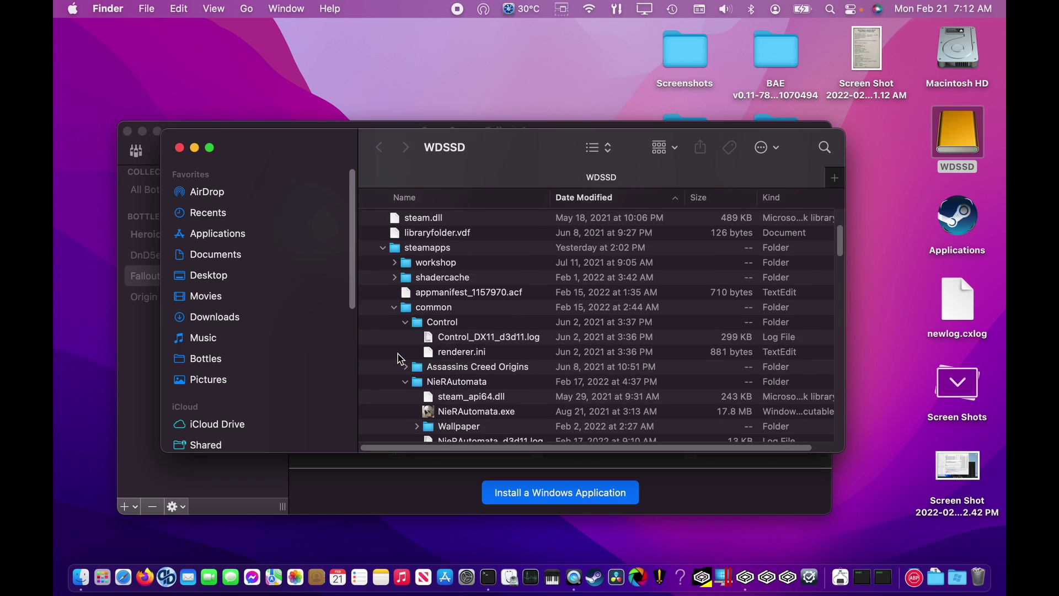
pyautogui.scroll(-2, 401, 358)
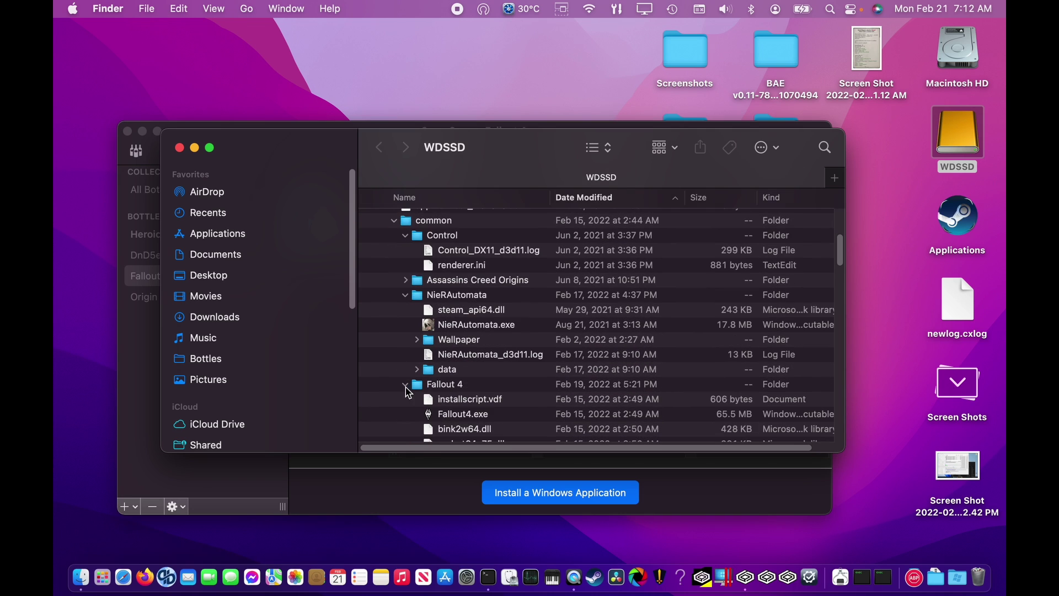
pyautogui.click(406, 295)
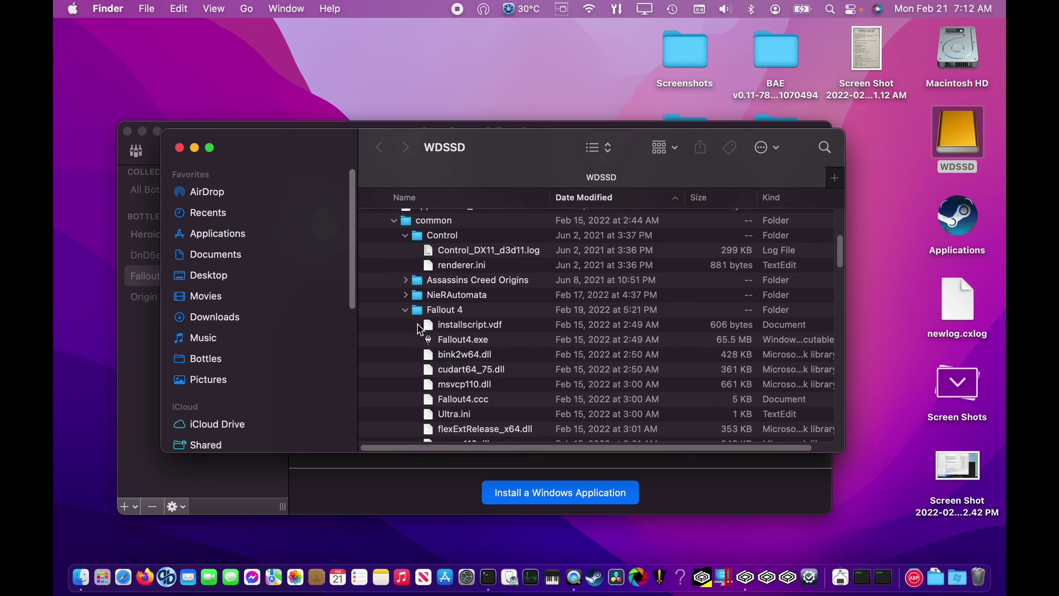
pyautogui.scroll(-5, 432, 388)
pyautogui.scroll(-6, 432, 387)
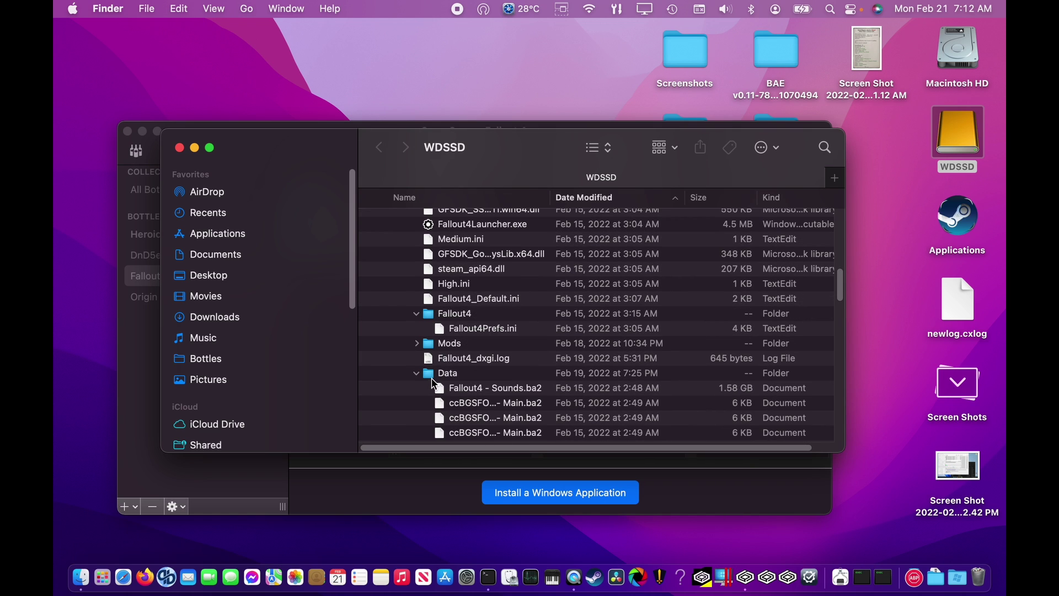
pyautogui.click(416, 373)
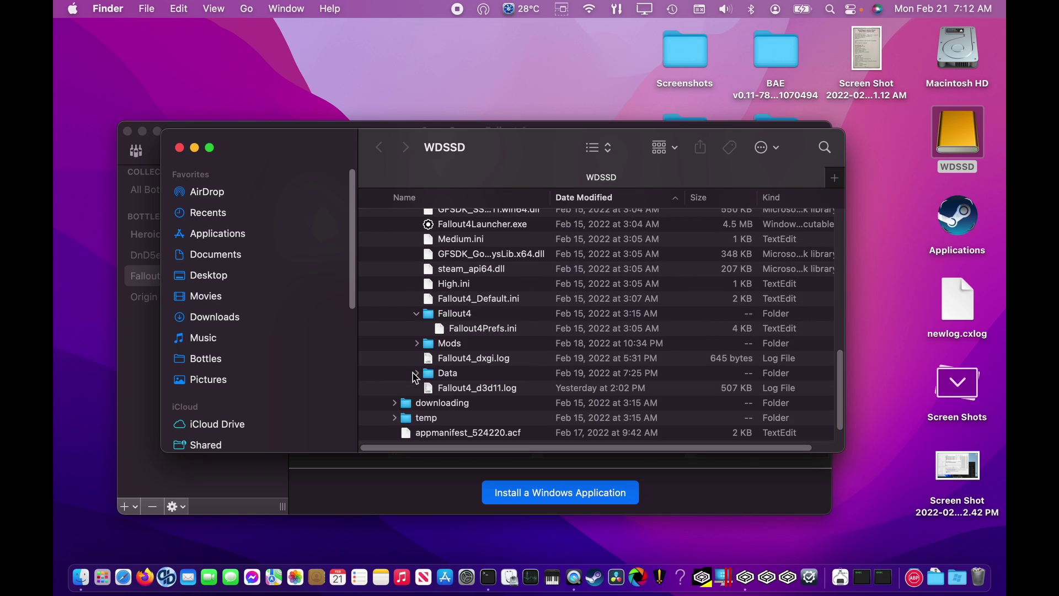
pyautogui.click(416, 373)
pyautogui.scroll(-15, 469, 378)
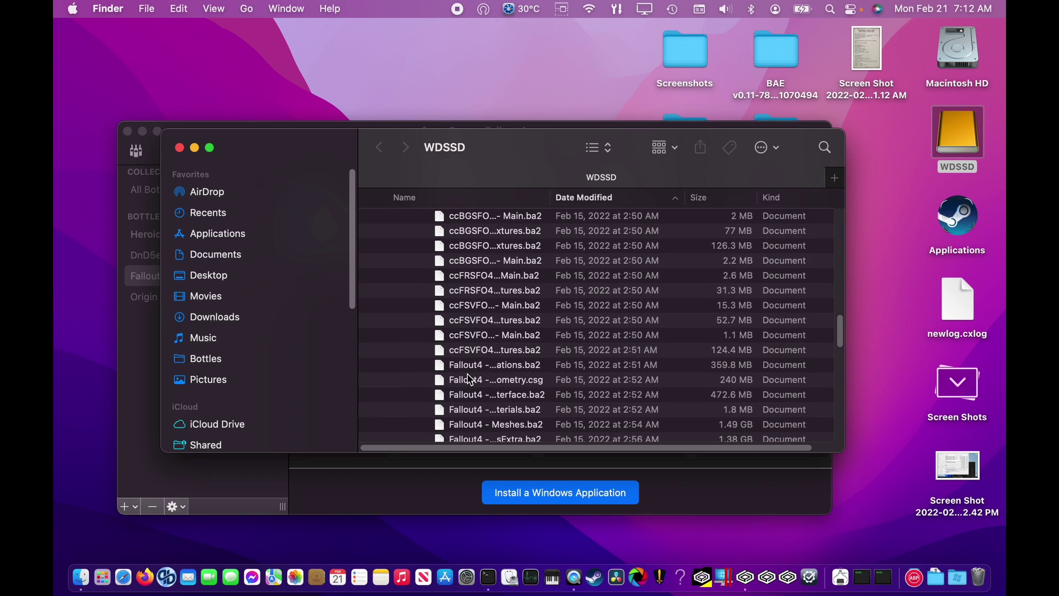
pyautogui.scroll(-8, 469, 380)
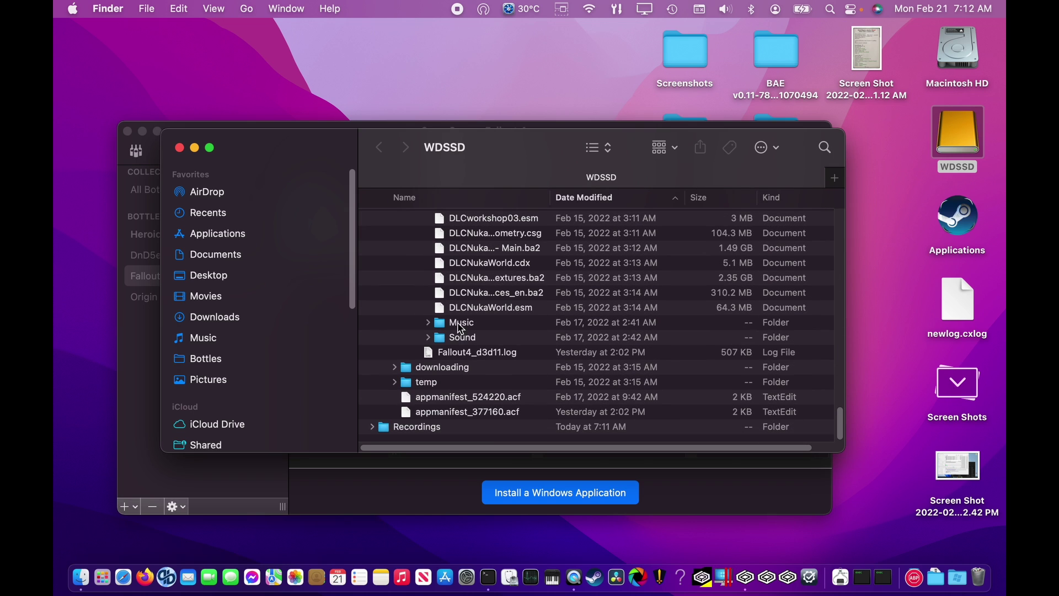
# Step: Expand Sound > voice and scroll through the fallout4.esm voice .wav and .lip files
pyautogui.click(428, 337)
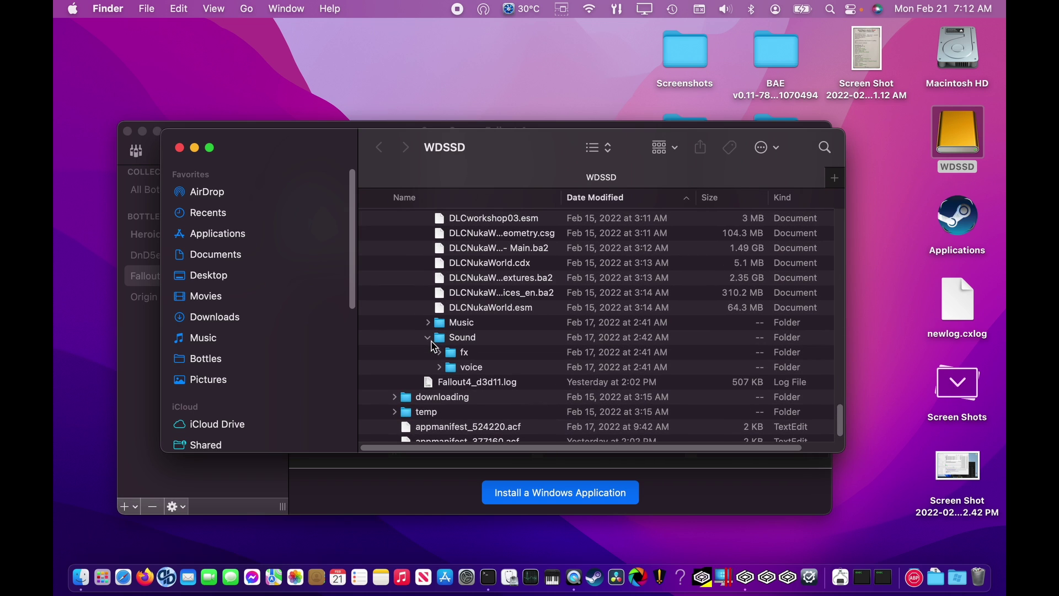
pyautogui.click(441, 353)
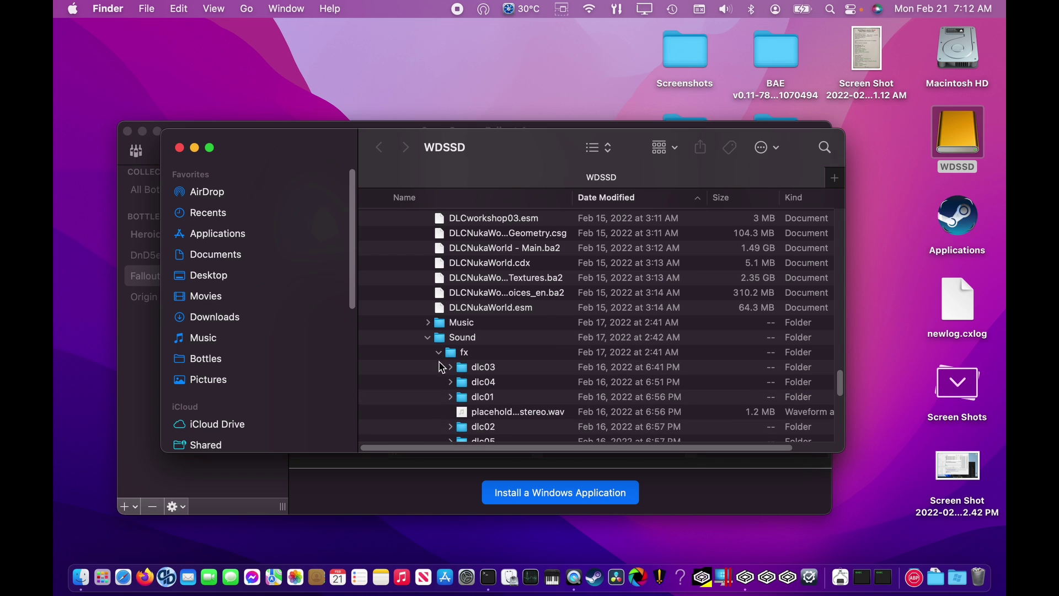
pyautogui.click(439, 353)
pyautogui.click(440, 367)
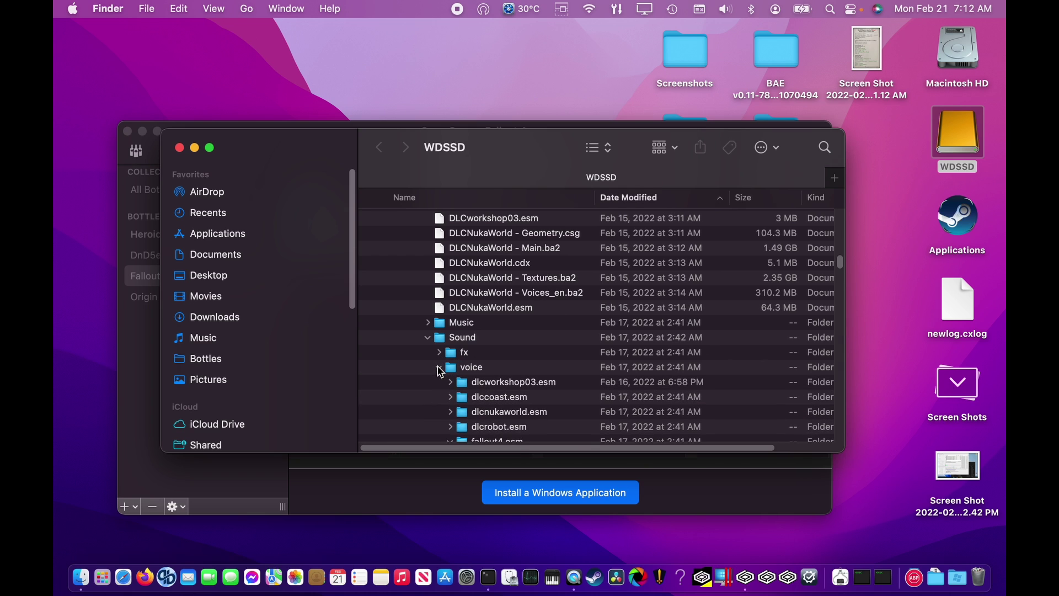
pyautogui.scroll(-5, 443, 369)
pyautogui.scroll(3, 443, 369)
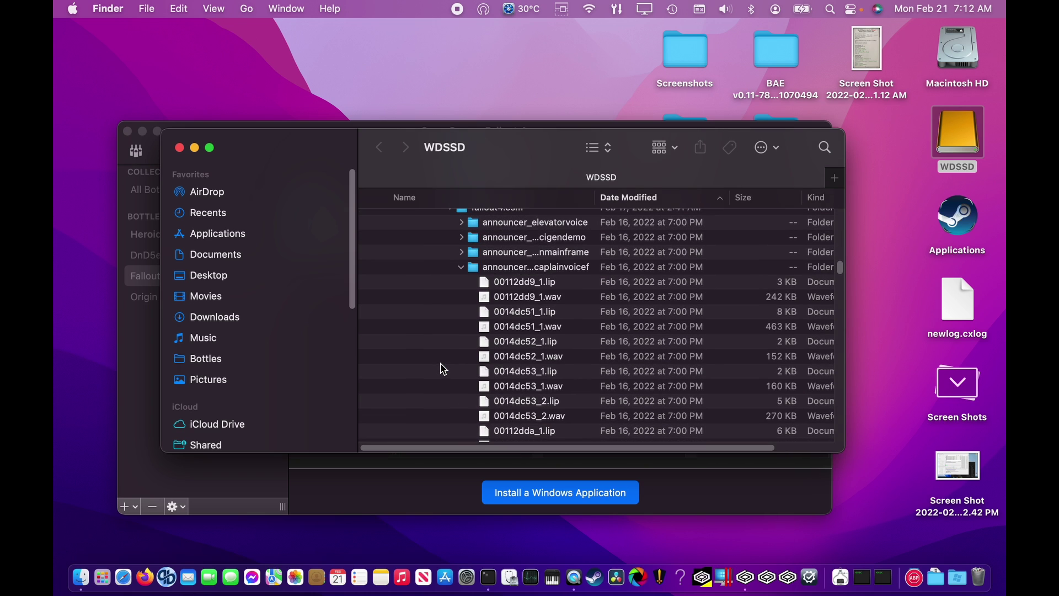
pyautogui.scroll(3, 444, 369)
pyautogui.scroll(-10, 443, 369)
pyautogui.scroll(-4, 441, 365)
pyautogui.scroll(8, 441, 364)
pyautogui.scroll(5, 499, 282)
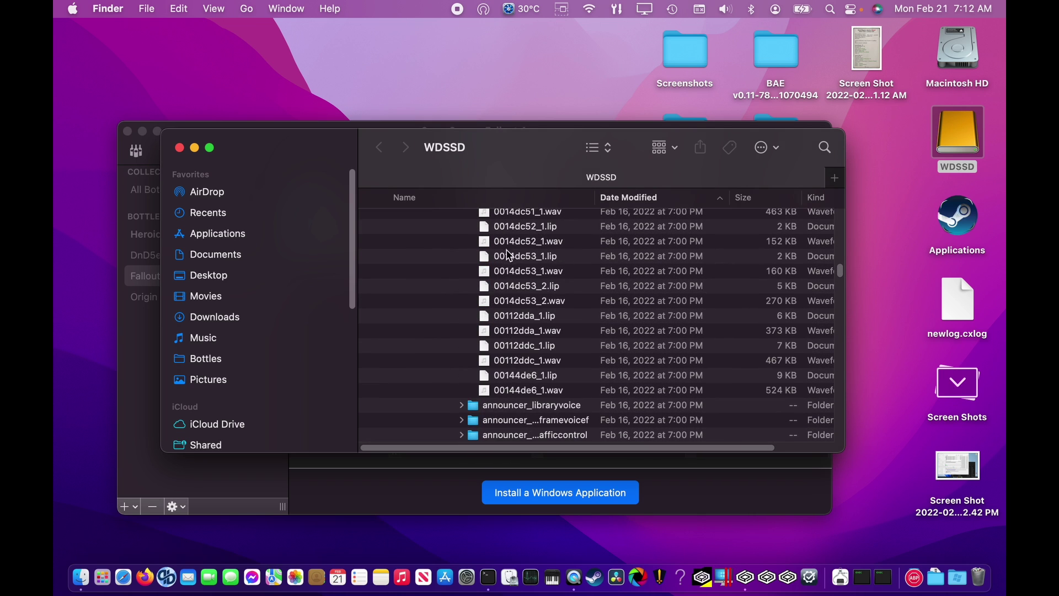
pyautogui.scroll(8, 511, 268)
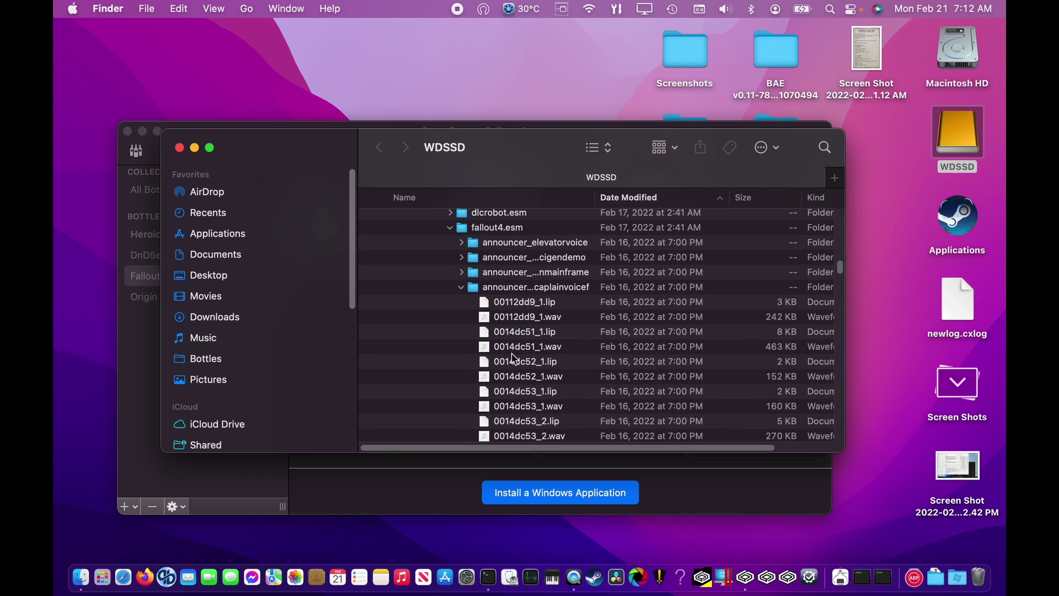
pyautogui.scroll(-5, 516, 345)
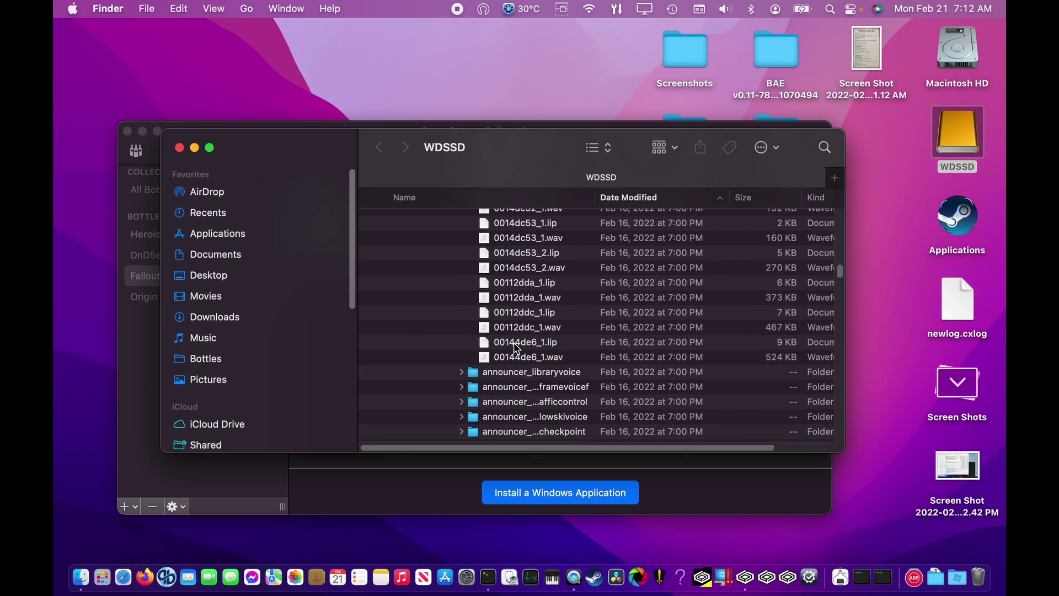
pyautogui.scroll(5, 516, 349)
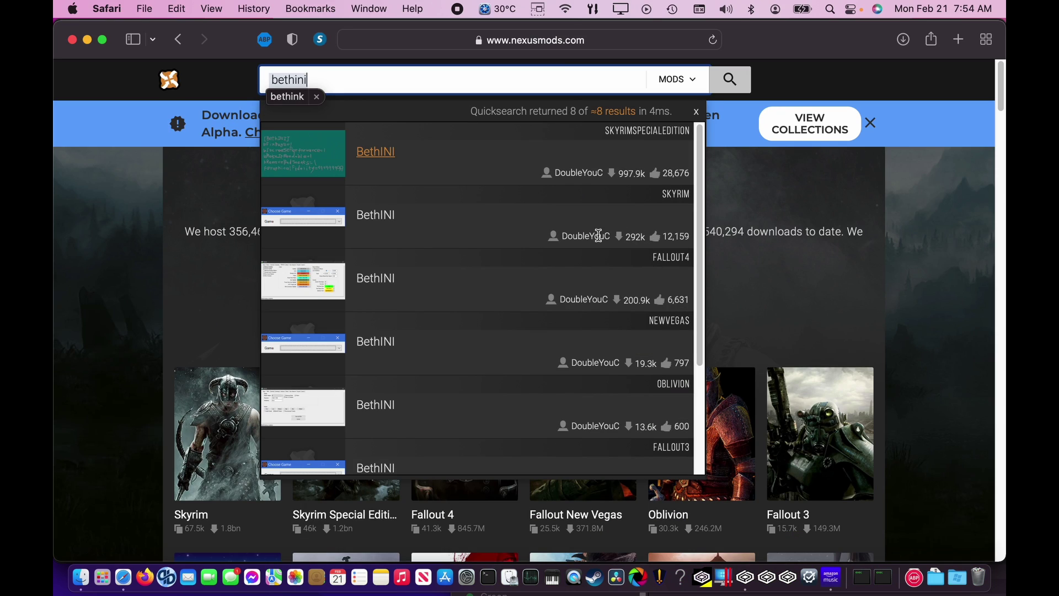
# Step: Open the BethINI mod page from the Skyrim quicksearch result and start its MANUAL download
pyautogui.click(319, 221)
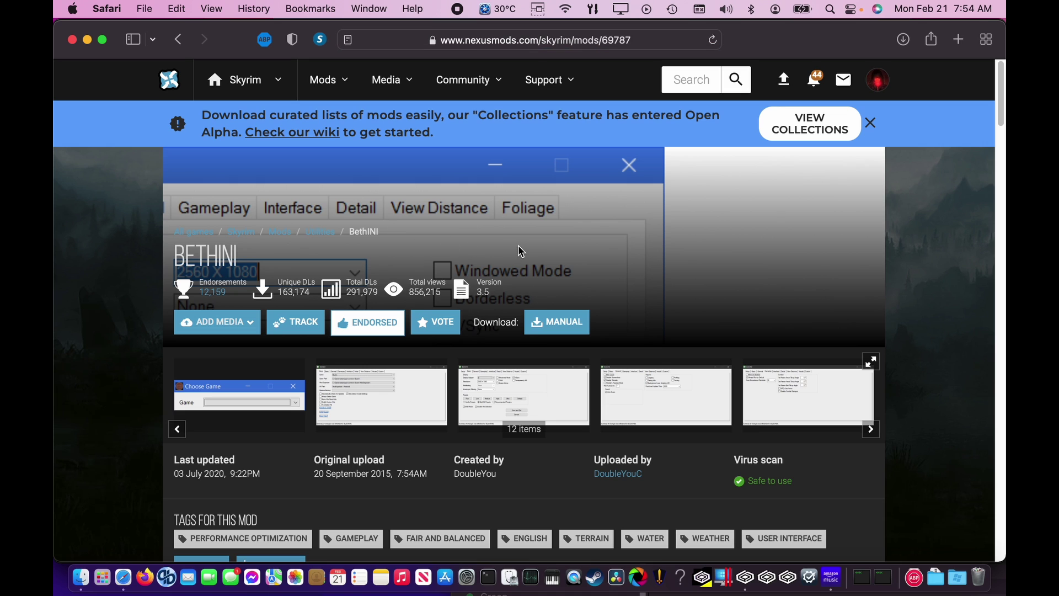
pyautogui.scroll(-5, 517, 237)
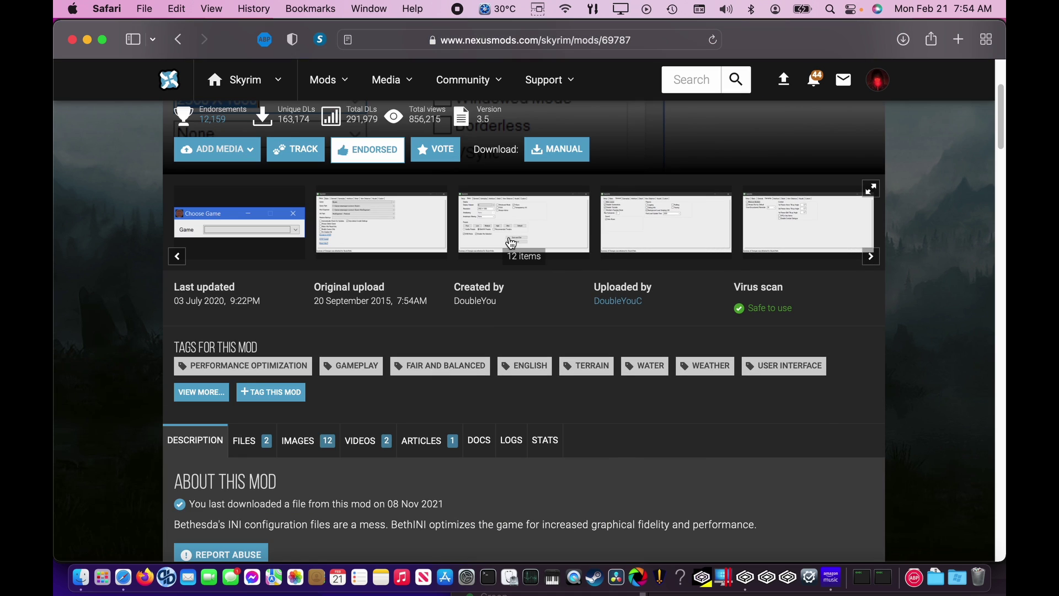
pyautogui.scroll(1, 499, 246)
pyautogui.scroll(3, 498, 246)
pyautogui.click(565, 323)
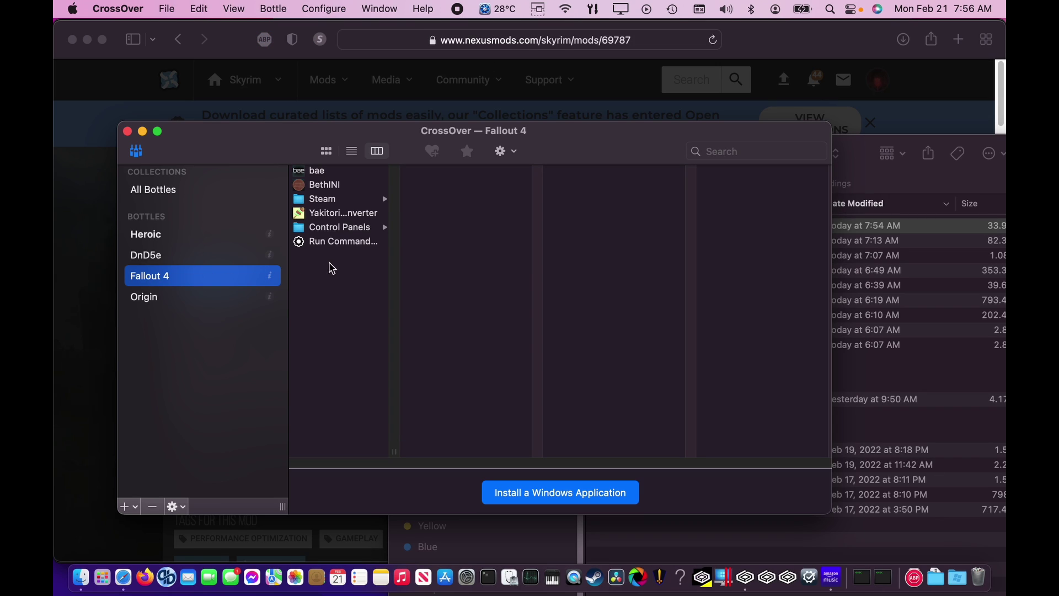
# Step: Open Run Command for the Fallout 4 bottle and set Desktop > BethINI > BethINI.exe as the command
pyautogui.doubleClick(331, 242)
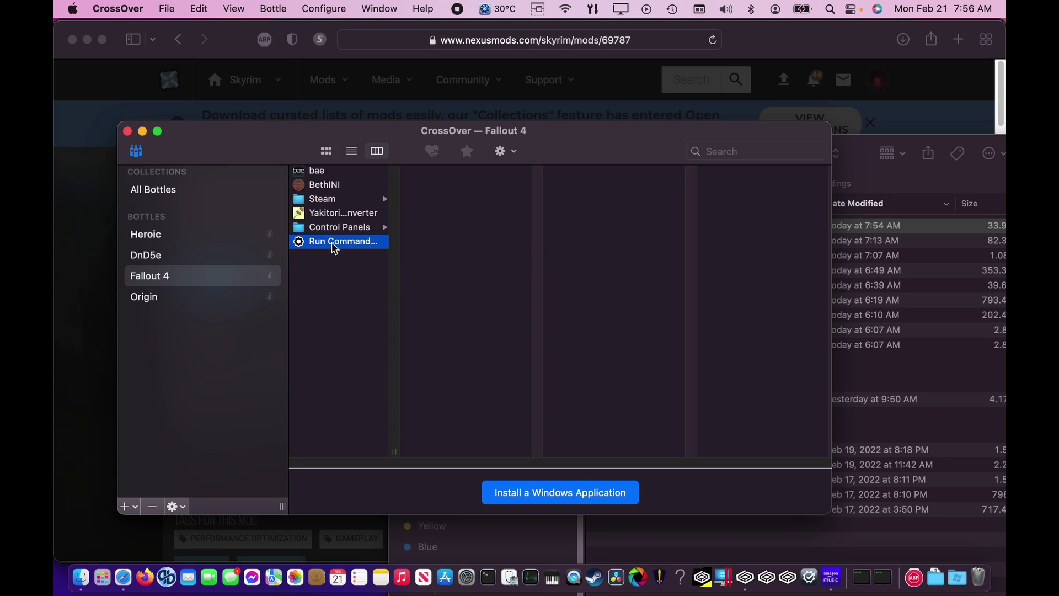
pyautogui.click(644, 260)
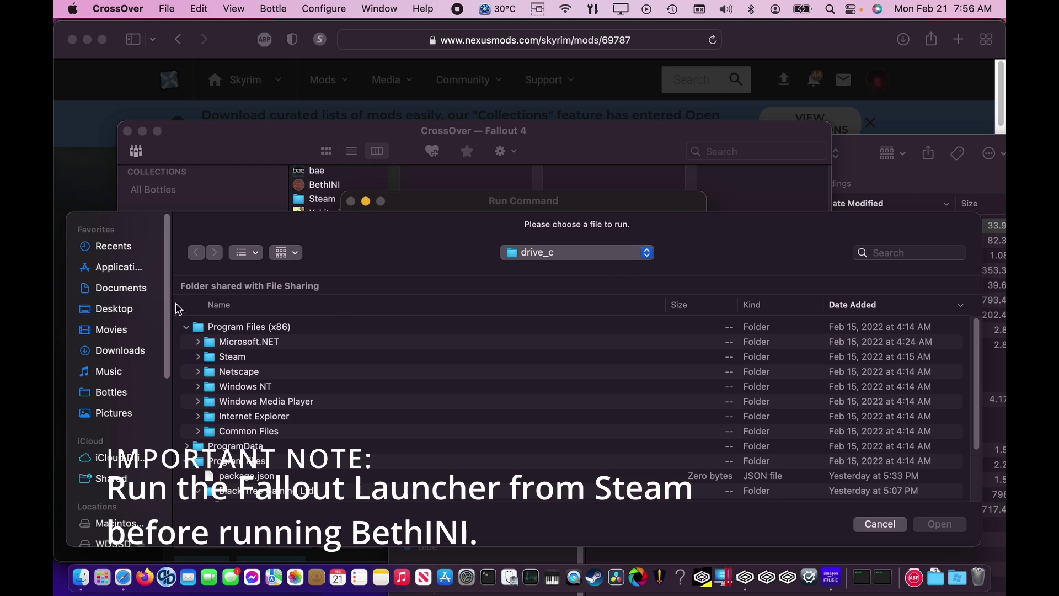
pyautogui.click(123, 312)
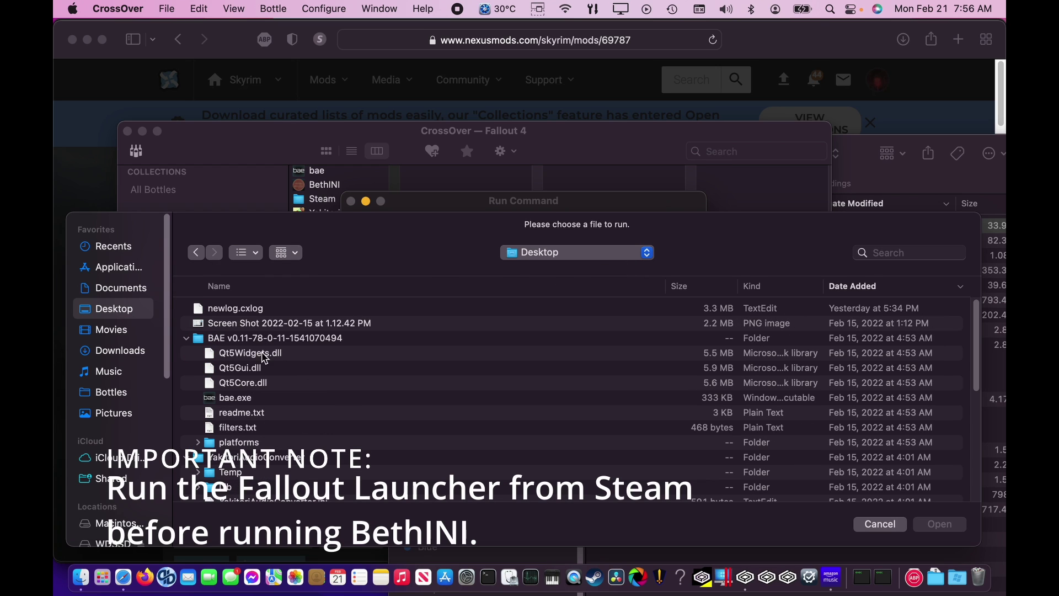
pyautogui.click(187, 339)
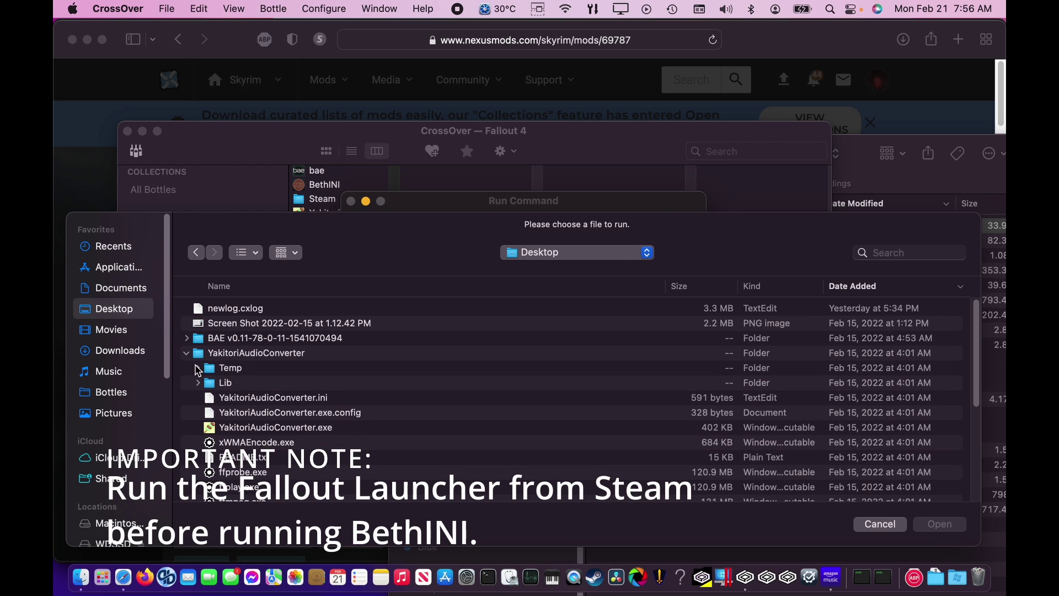
pyautogui.click(187, 355)
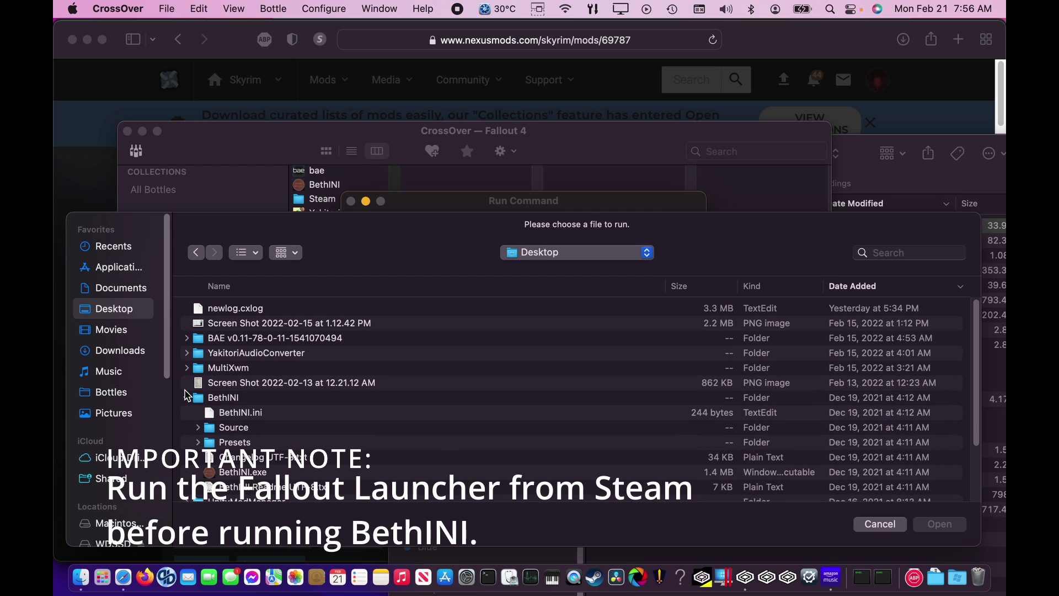
pyautogui.click(238, 475)
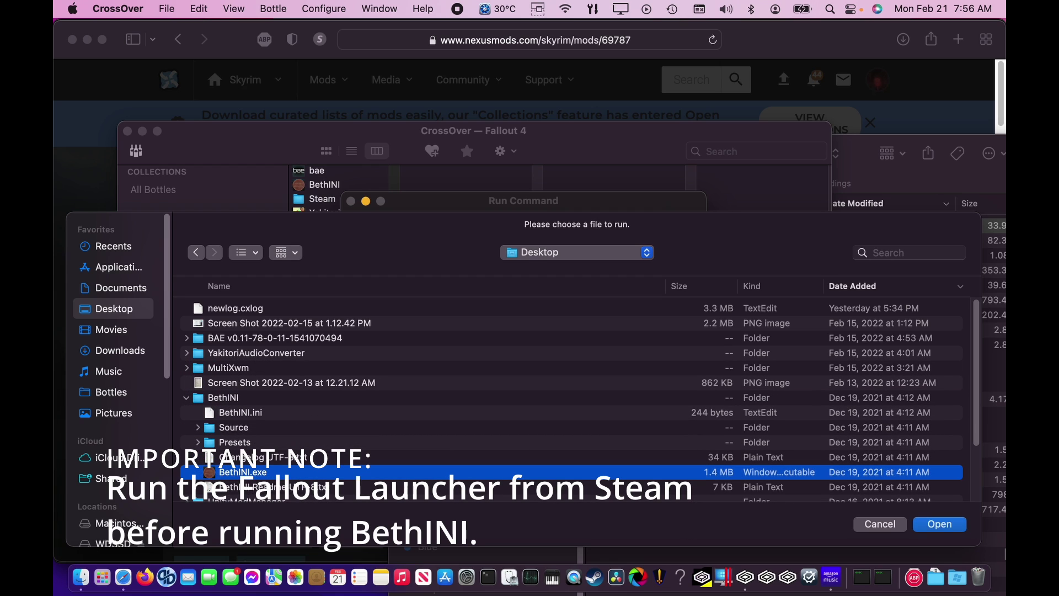
pyautogui.click(939, 525)
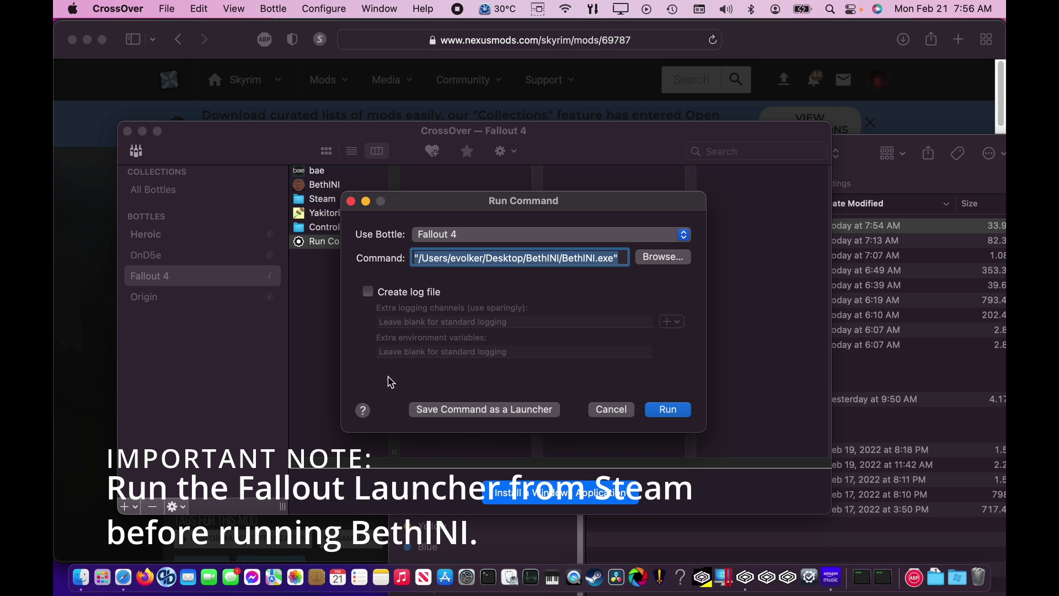
# Step: Run BethINI in the Fallout 4 bottle and review its Setup tab before returning to Basic
pyautogui.click(678, 415)
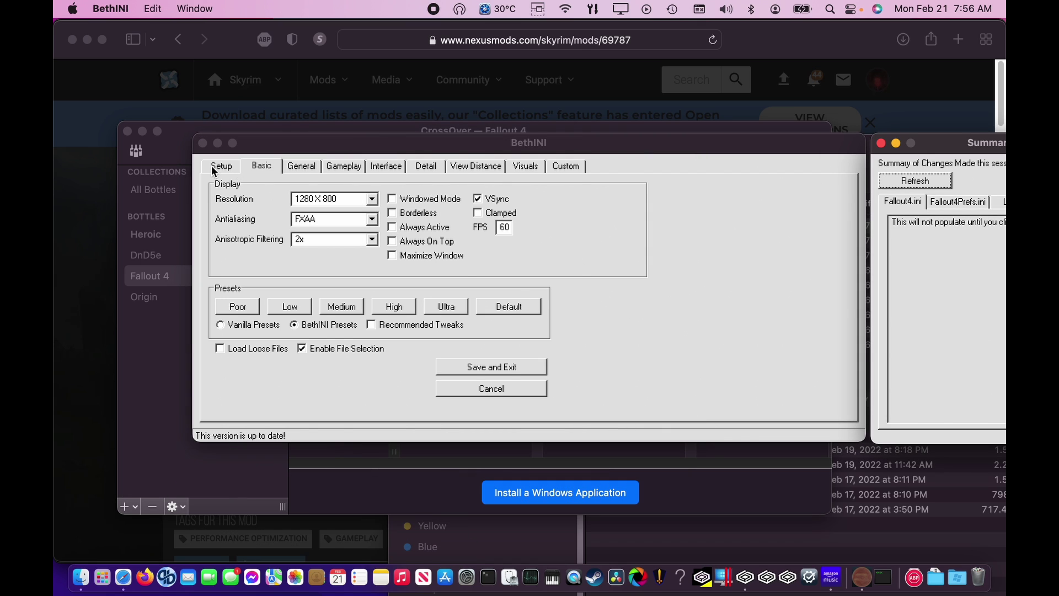
pyautogui.click(218, 166)
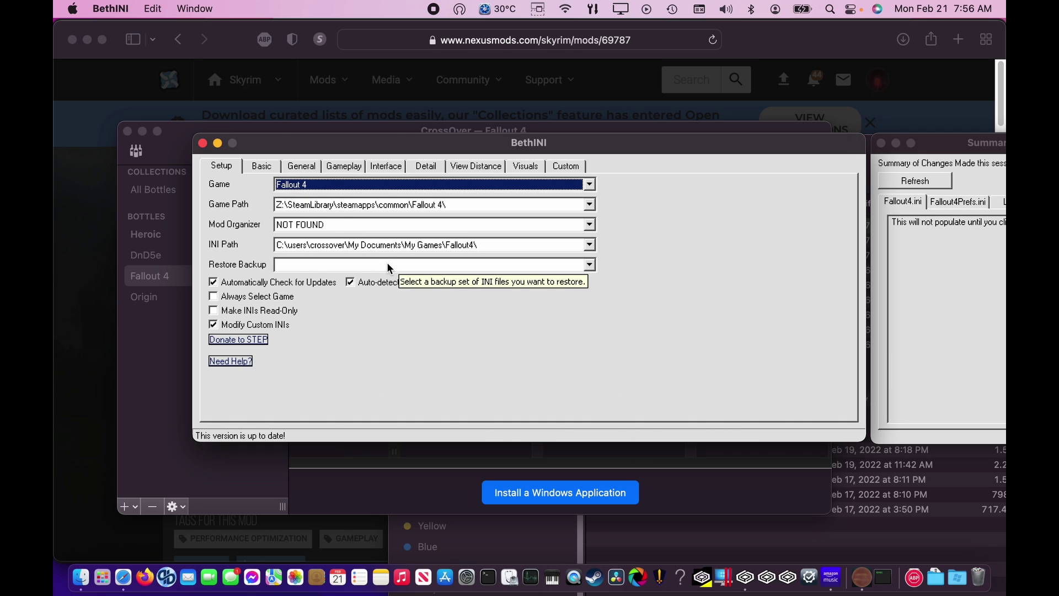
pyautogui.click(257, 168)
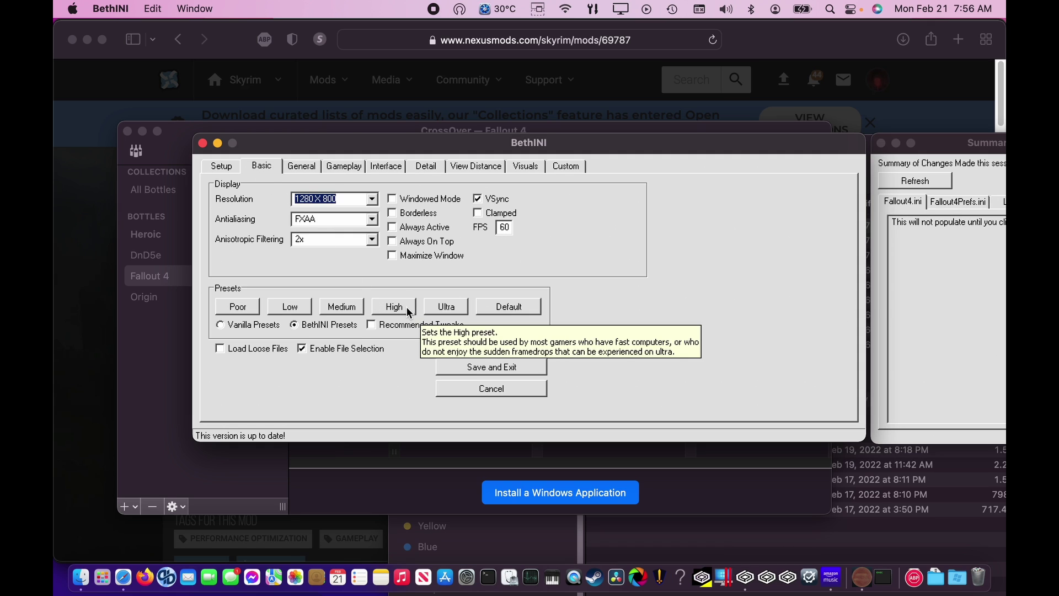
# Step: Tick Load Loose Files and Recommended Tweaks and apply the Low preset
pyautogui.click(371, 325)
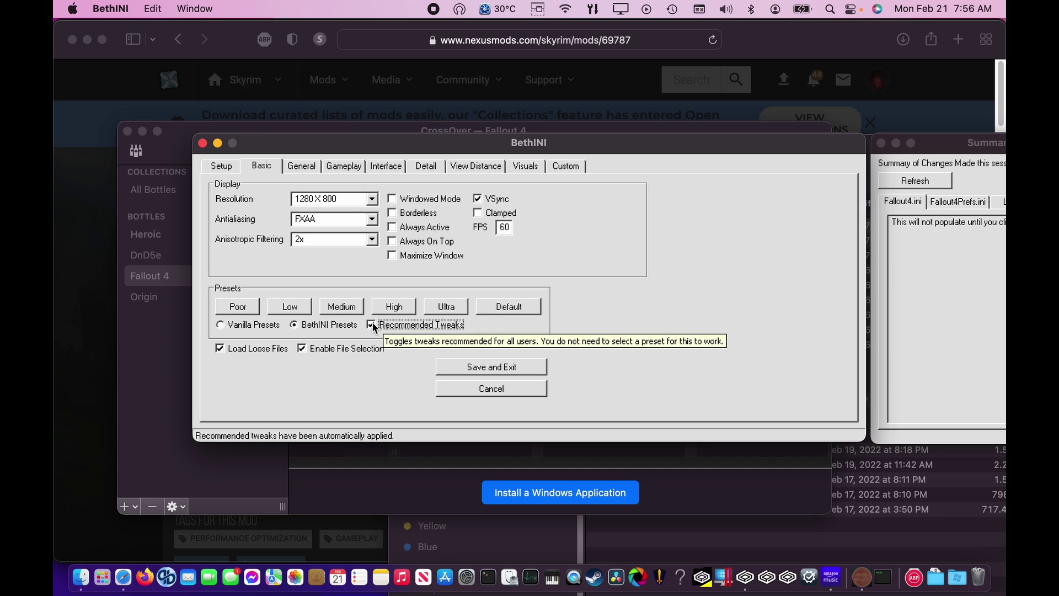
pyautogui.click(299, 309)
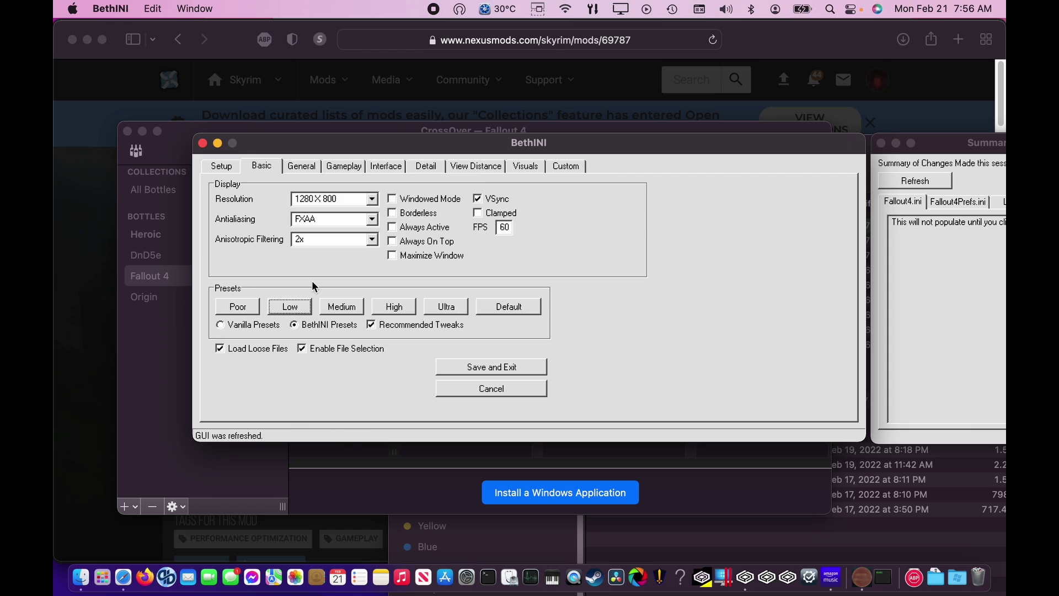
pyautogui.click(297, 168)
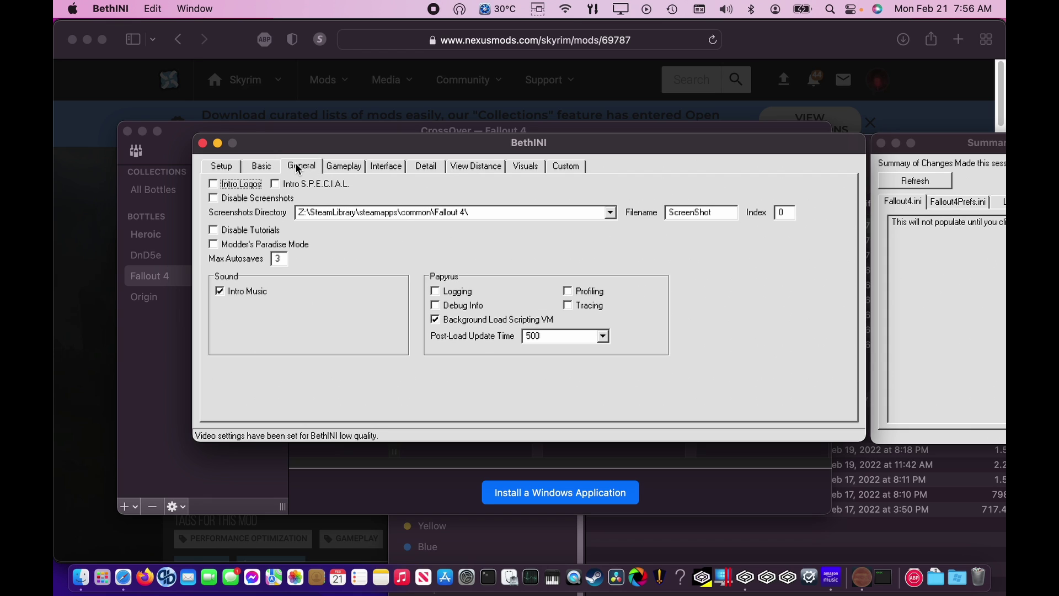
# Step: Turn off Depth of Field, Godrays and Decals in the Detail settings
pyautogui.click(340, 165)
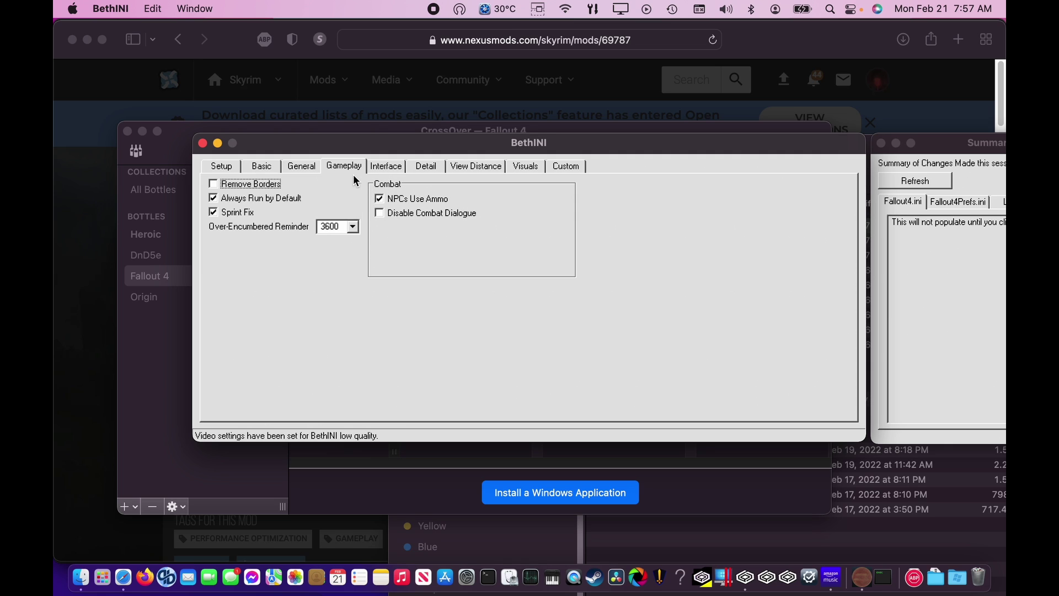
pyautogui.click(386, 166)
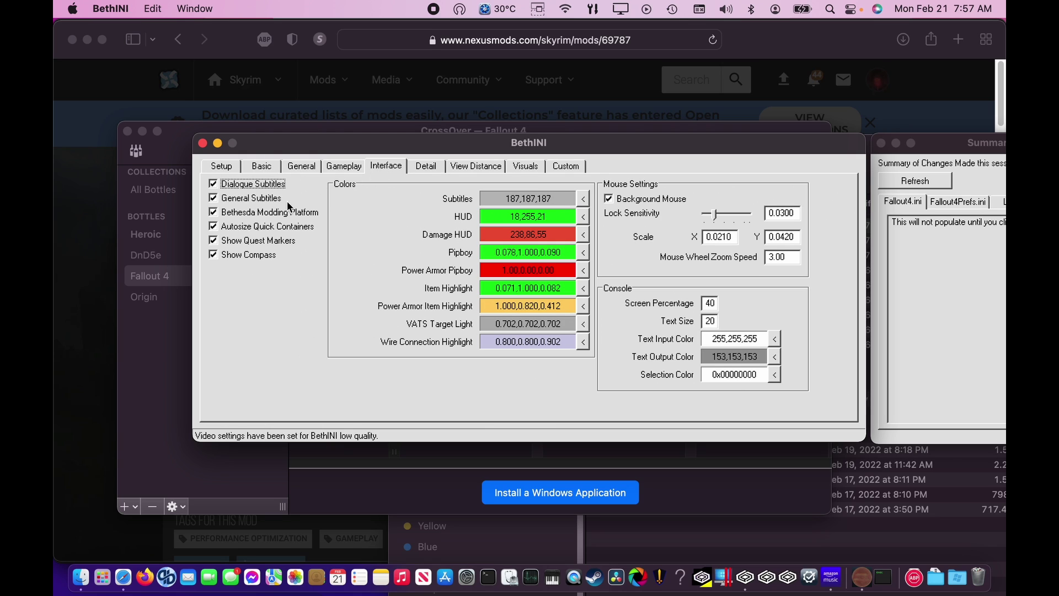
pyautogui.click(427, 167)
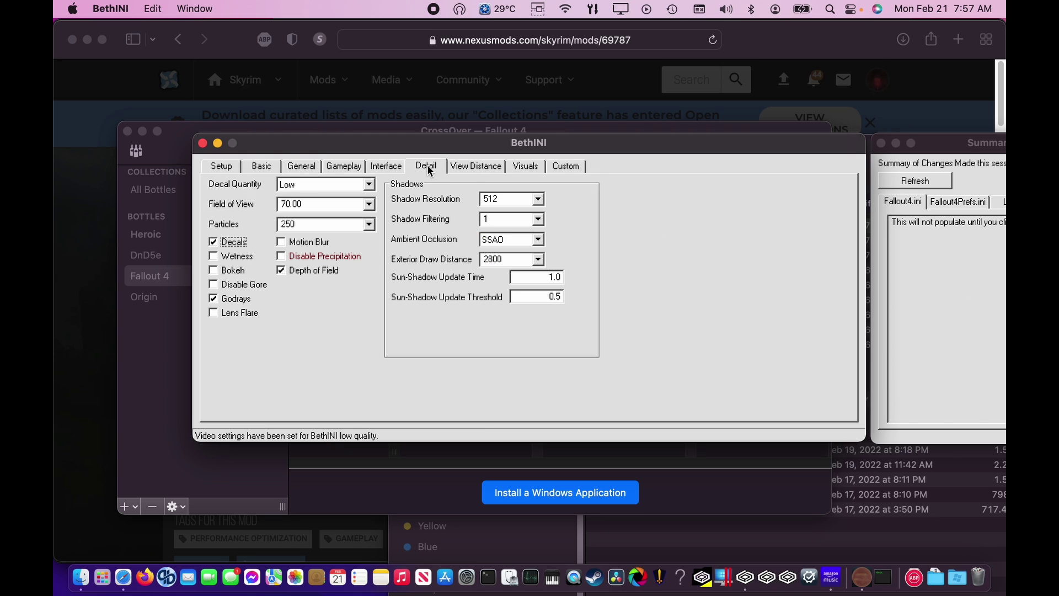
pyautogui.click(303, 270)
pyautogui.click(247, 301)
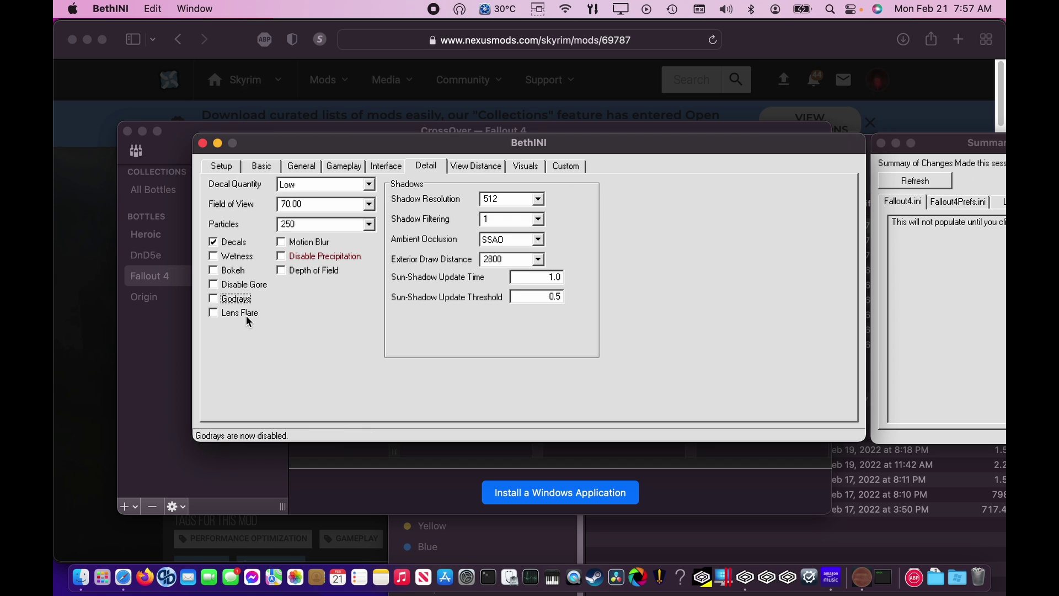
pyautogui.click(232, 242)
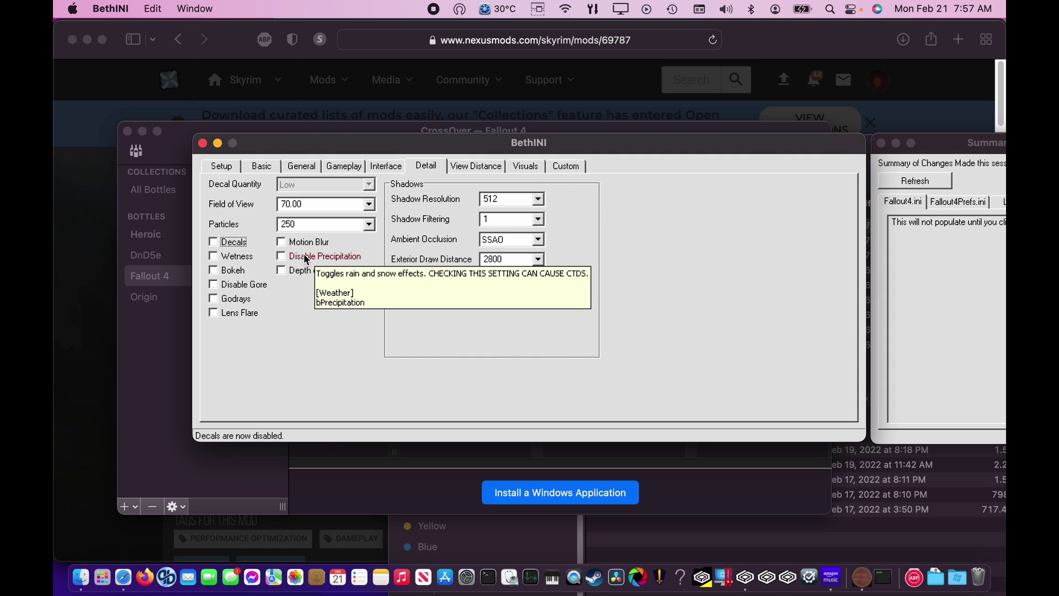
# Step: Raise the View Distance fade sliders, with grass fade at 2667, then return to Basic
pyautogui.click(461, 167)
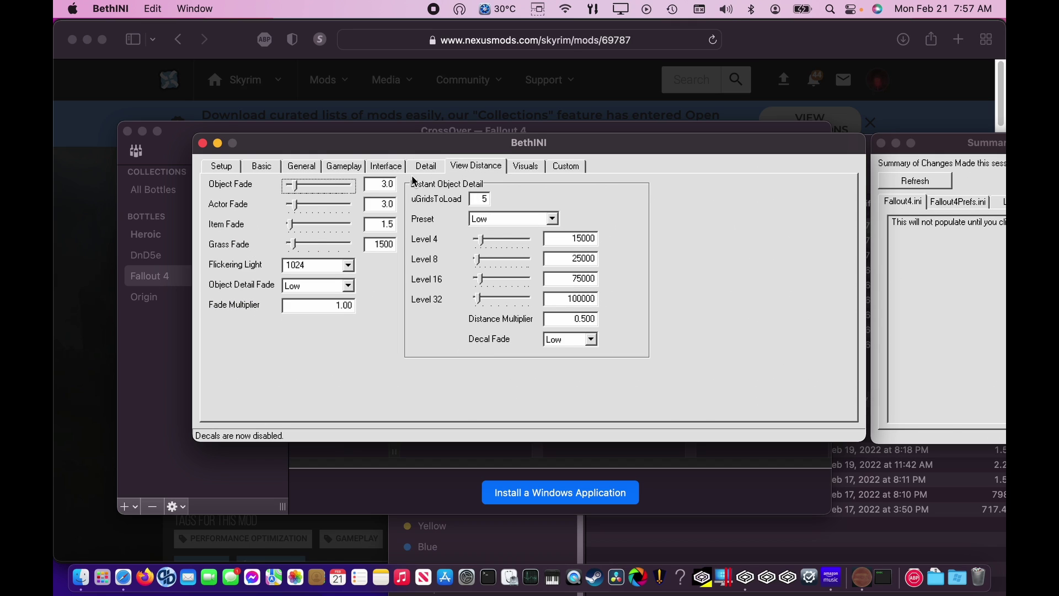
pyautogui.moveTo(296, 186); pyautogui.dragTo(299, 249)
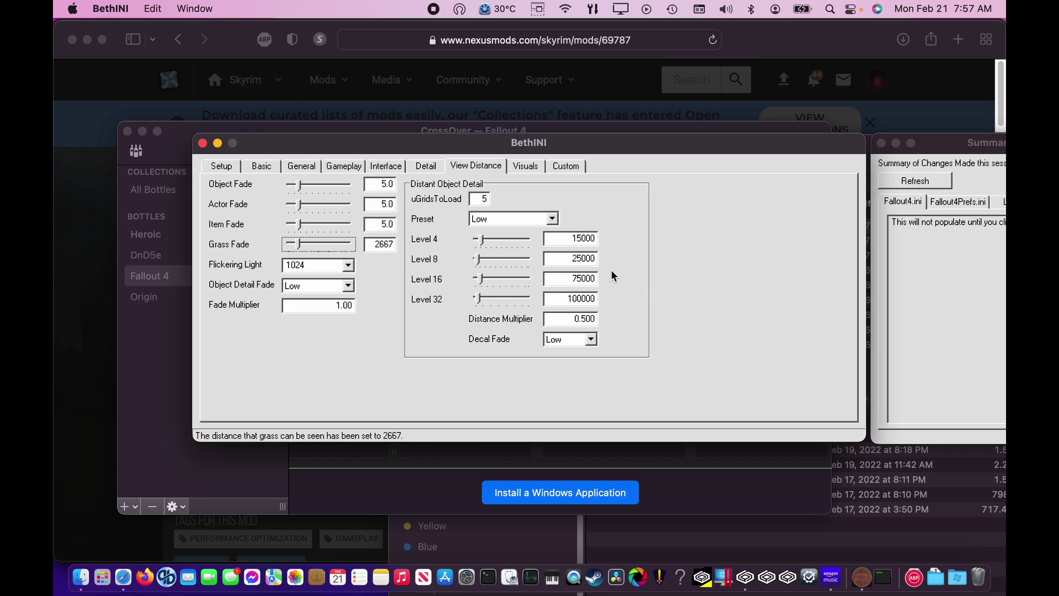
pyautogui.click(526, 168)
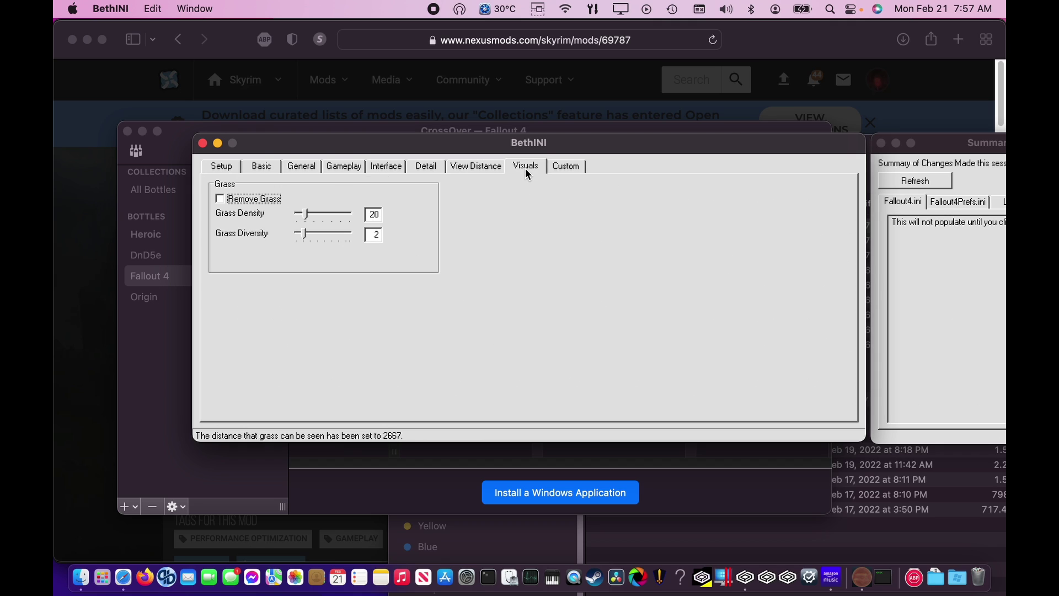
pyautogui.click(557, 166)
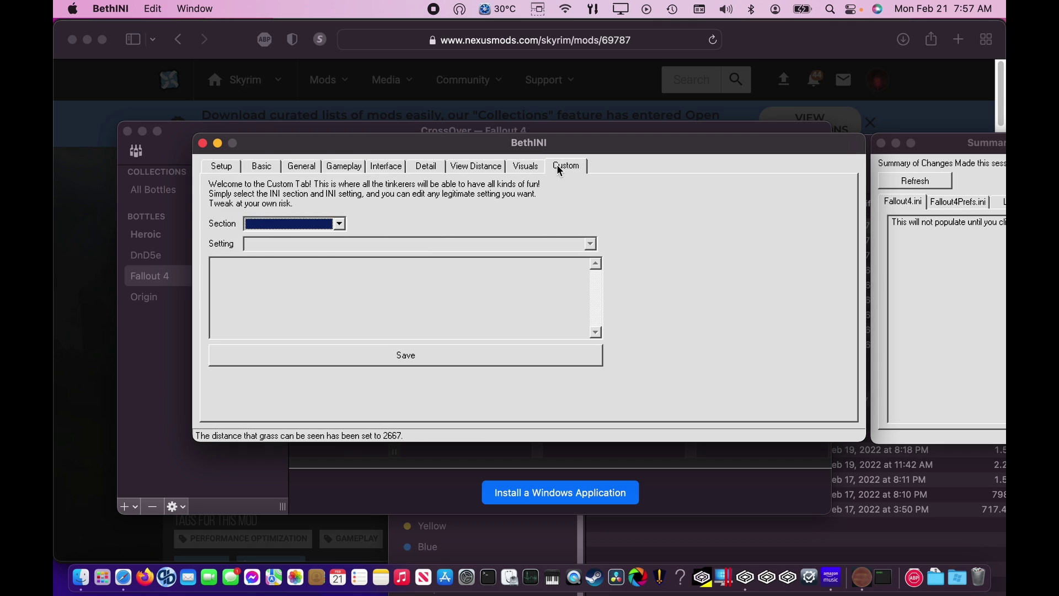
pyautogui.click(273, 167)
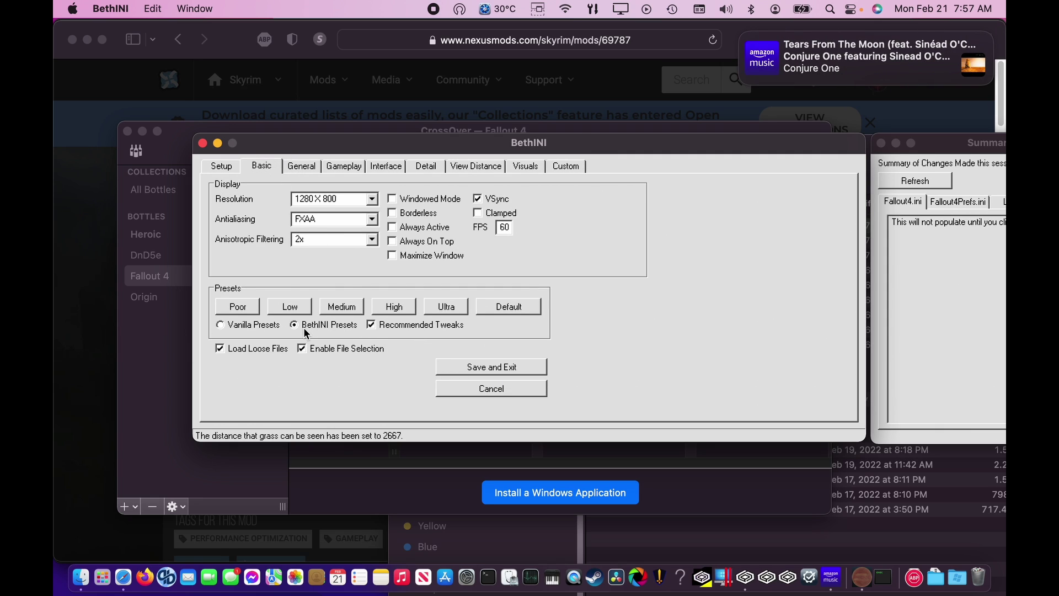
# Step: Save the BethINI settings with Save and Exit and close the Run Command window
pyautogui.click(466, 370)
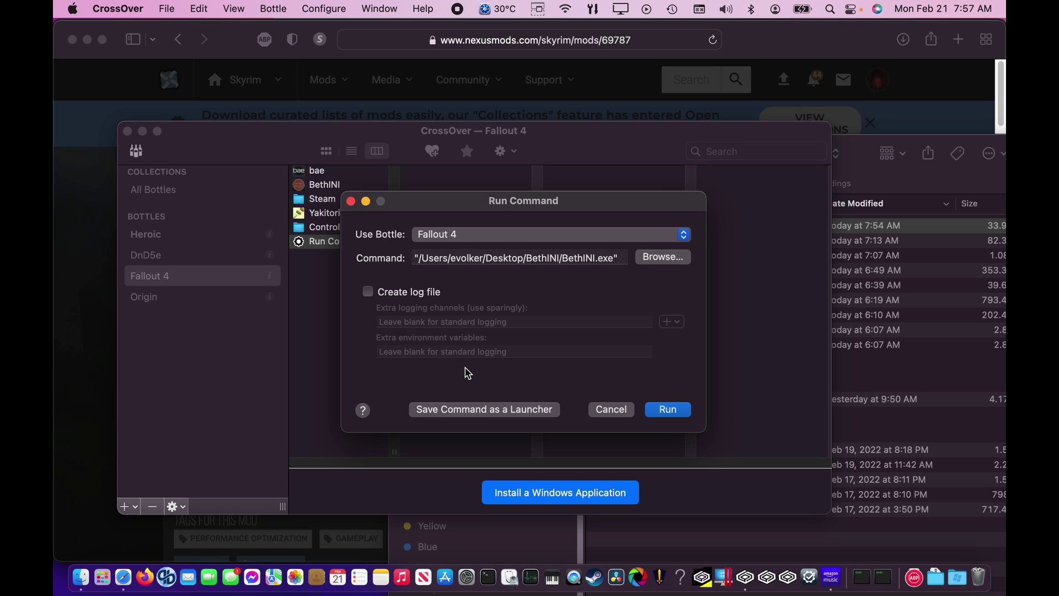
pyautogui.click(352, 202)
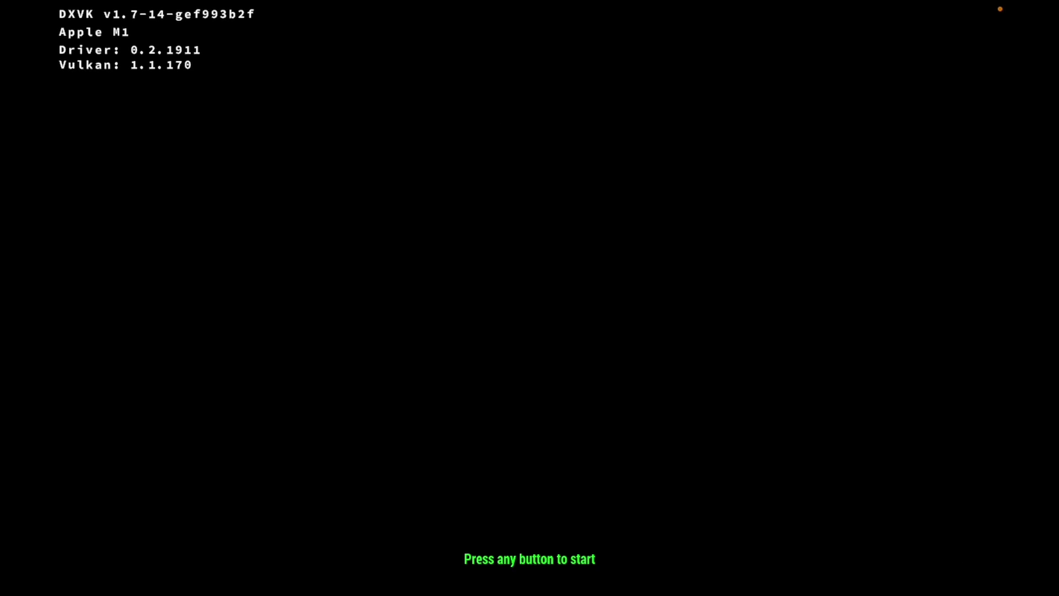
# Step: Load the Cambridge Police Station save (1d 5h 14m) from the Fallout 4 main menu
pyautogui.click(464, 139)
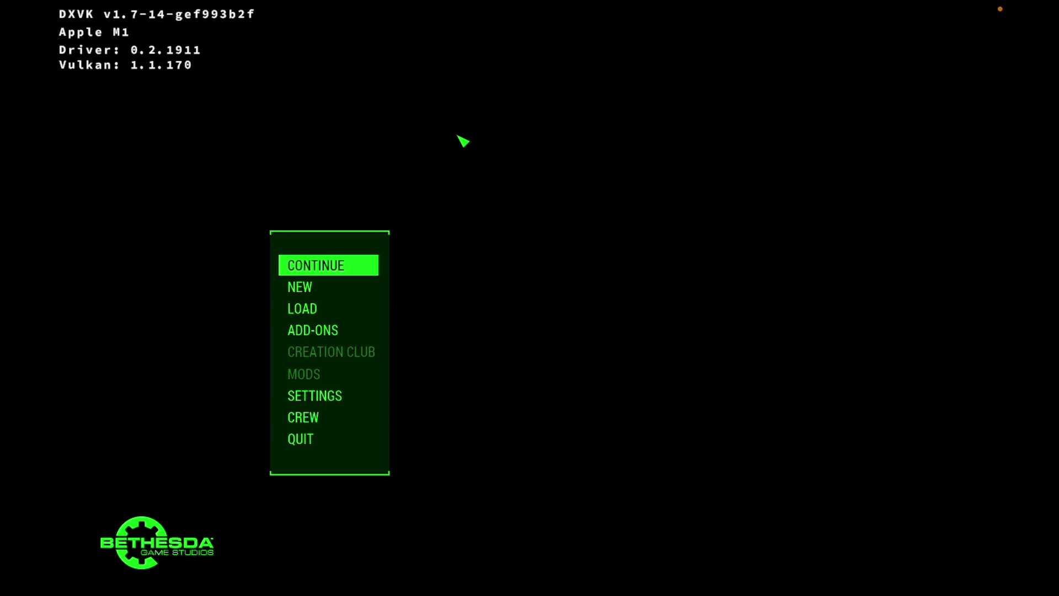
pyautogui.click(359, 309)
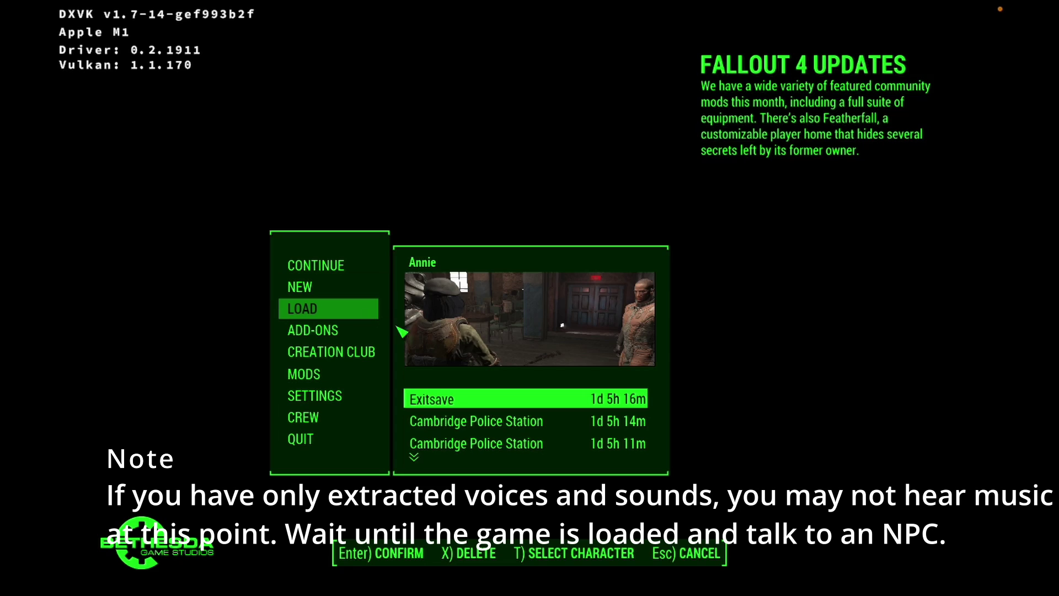
pyautogui.click(513, 427)
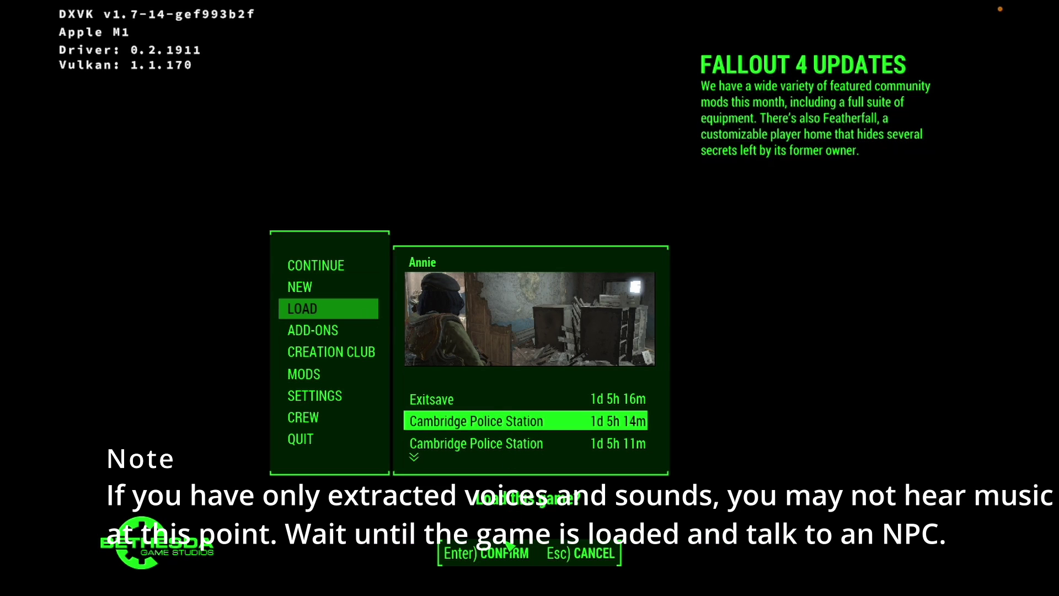
pyautogui.click(506, 552)
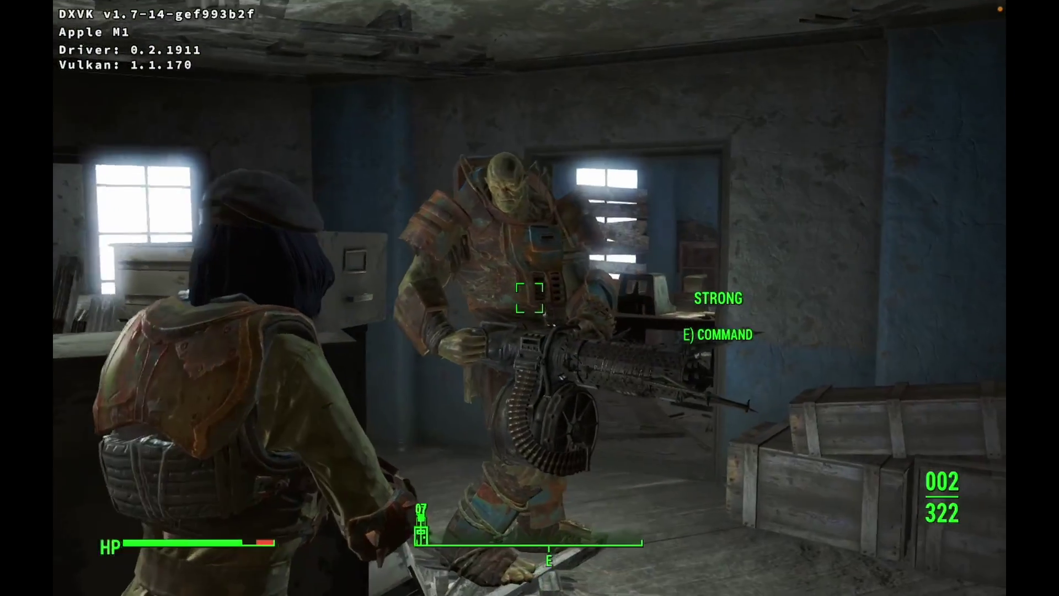
# Step: Talk to companion Strong and ask for his Thoughts
pyautogui.press('e')
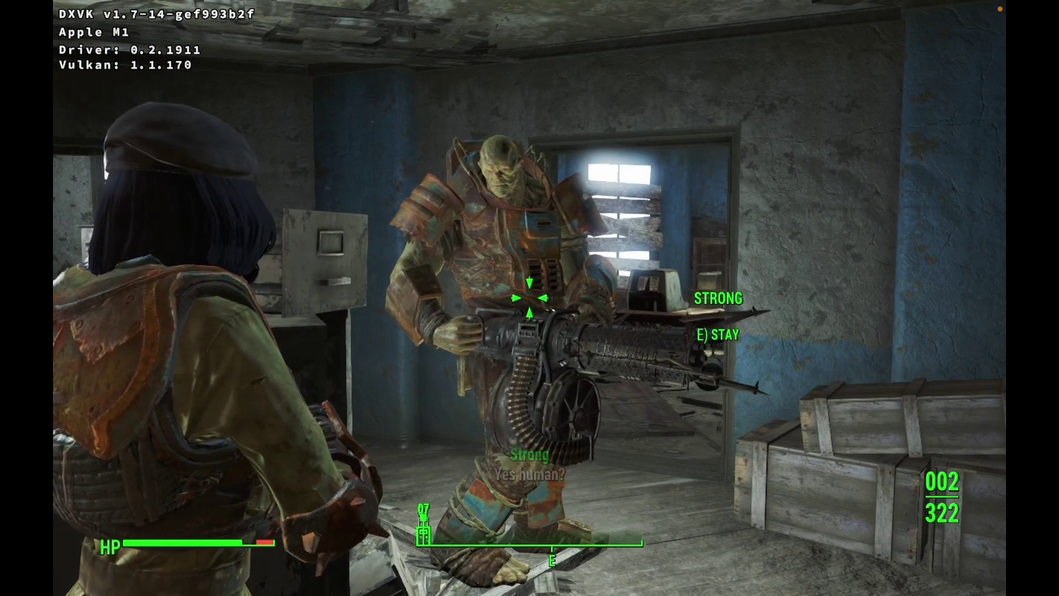
pyautogui.press('e')
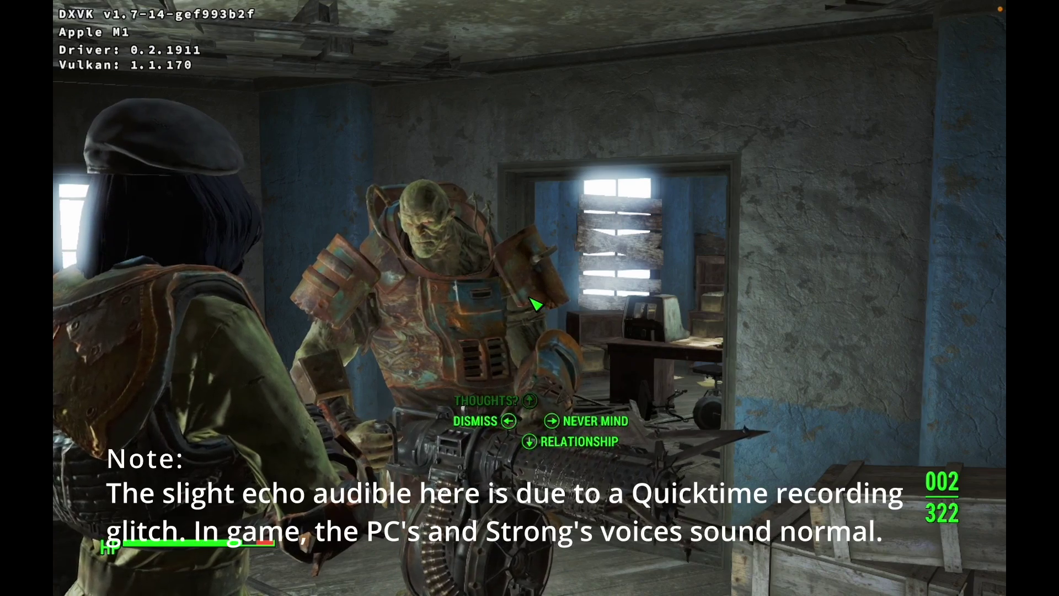
pyautogui.press('Up')
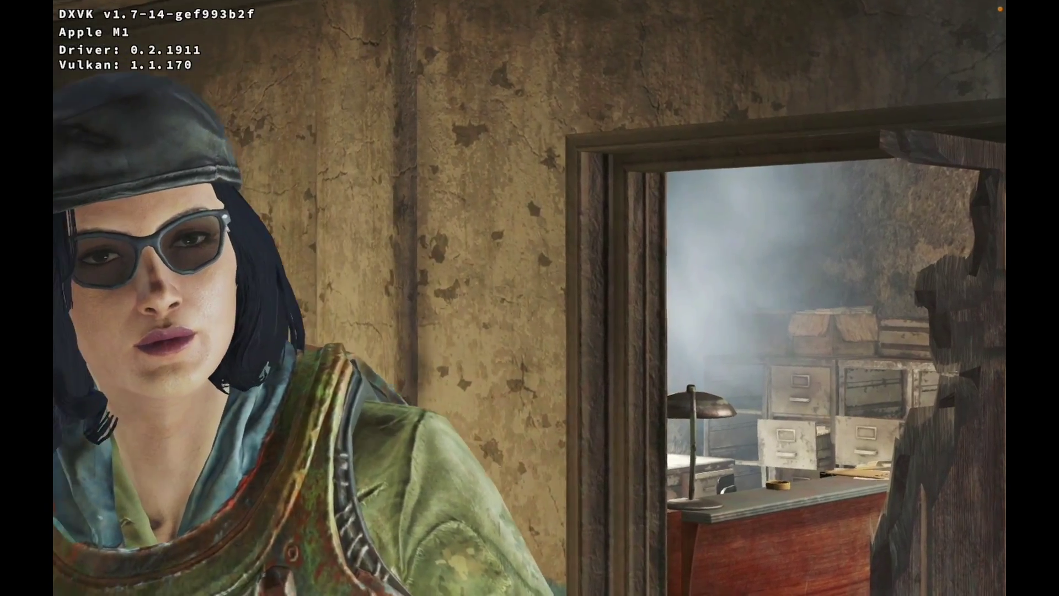
# Step: Walk through the door to Paladin Danse and answer Not Sure to his recruitment offer
pyautogui.press('w')
pyautogui.press('w')
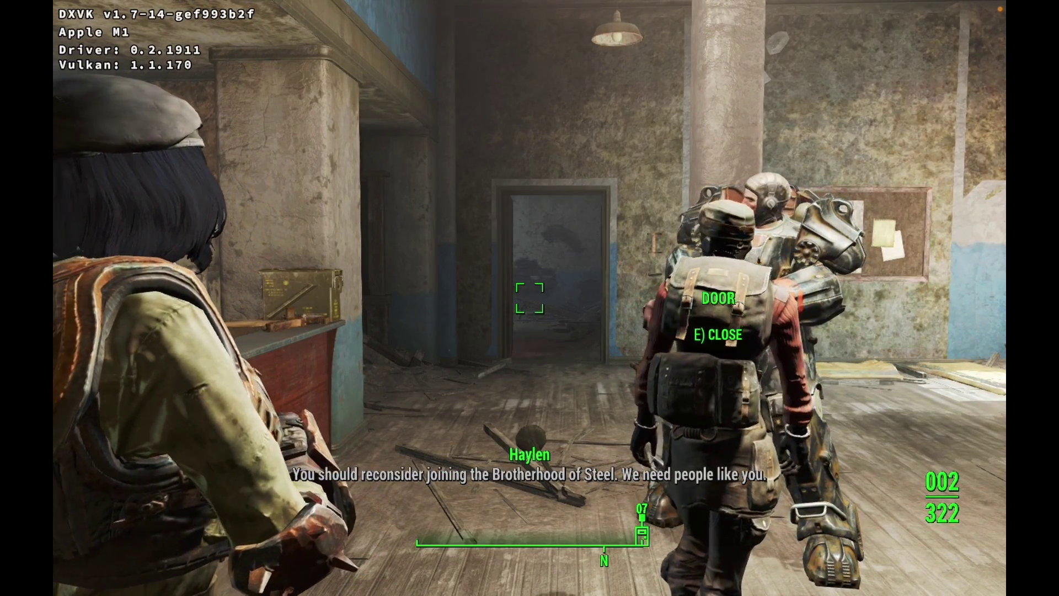
pyautogui.press('w')
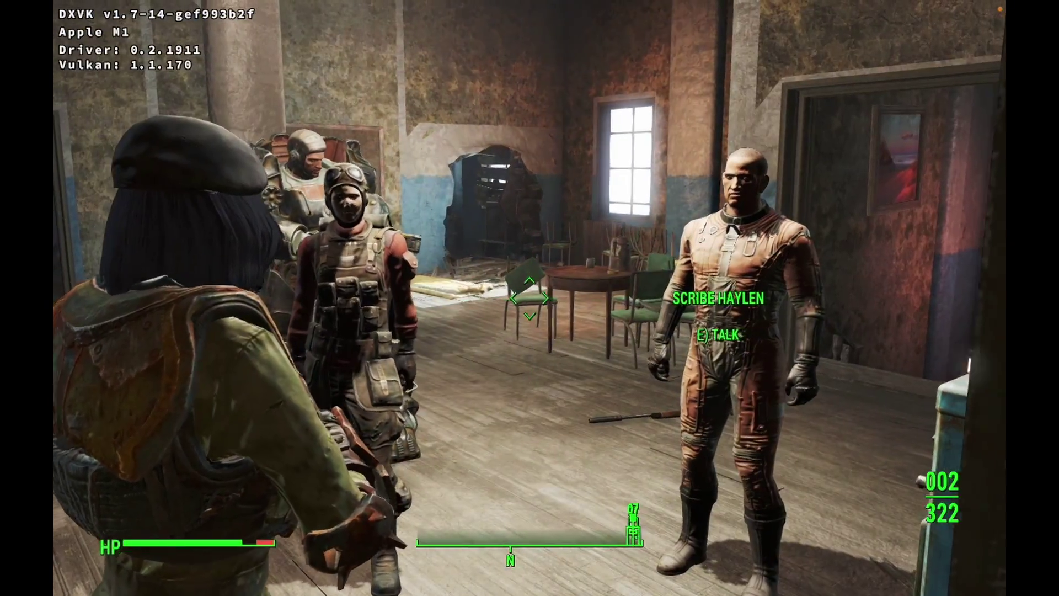
pyautogui.press('e')
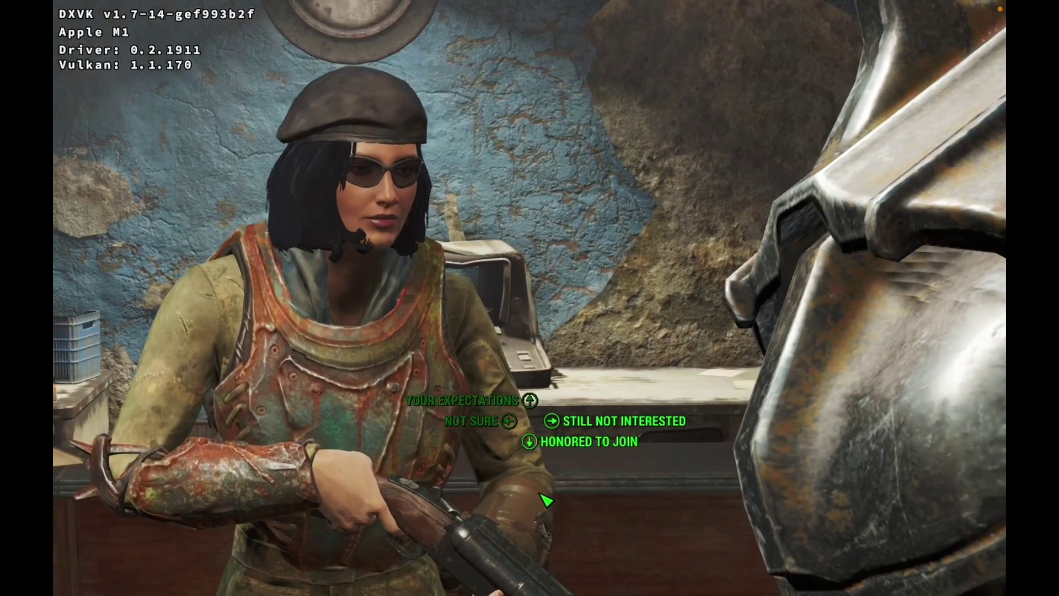
pyautogui.press('a')
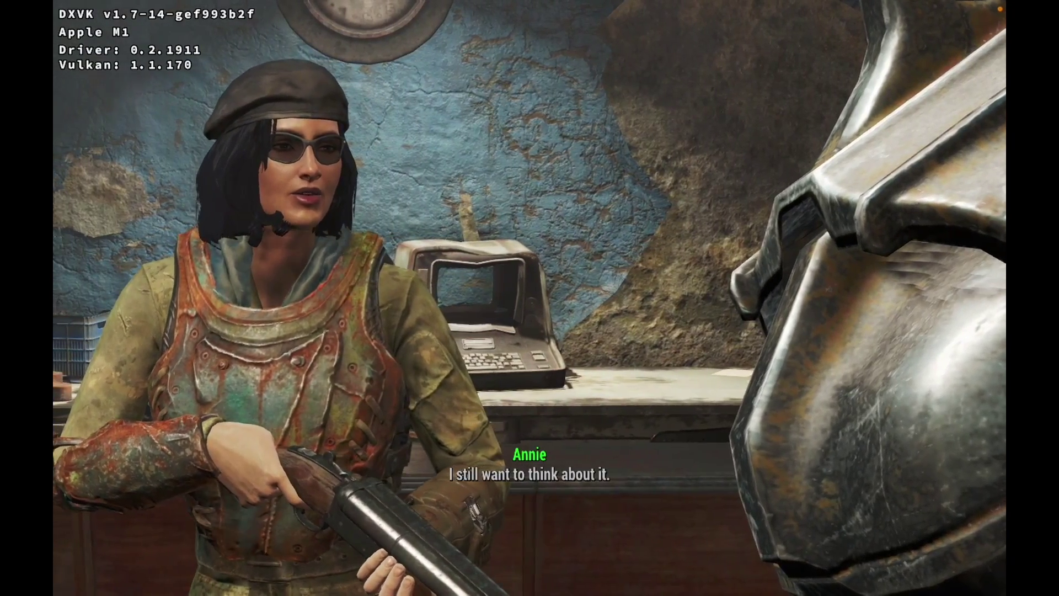